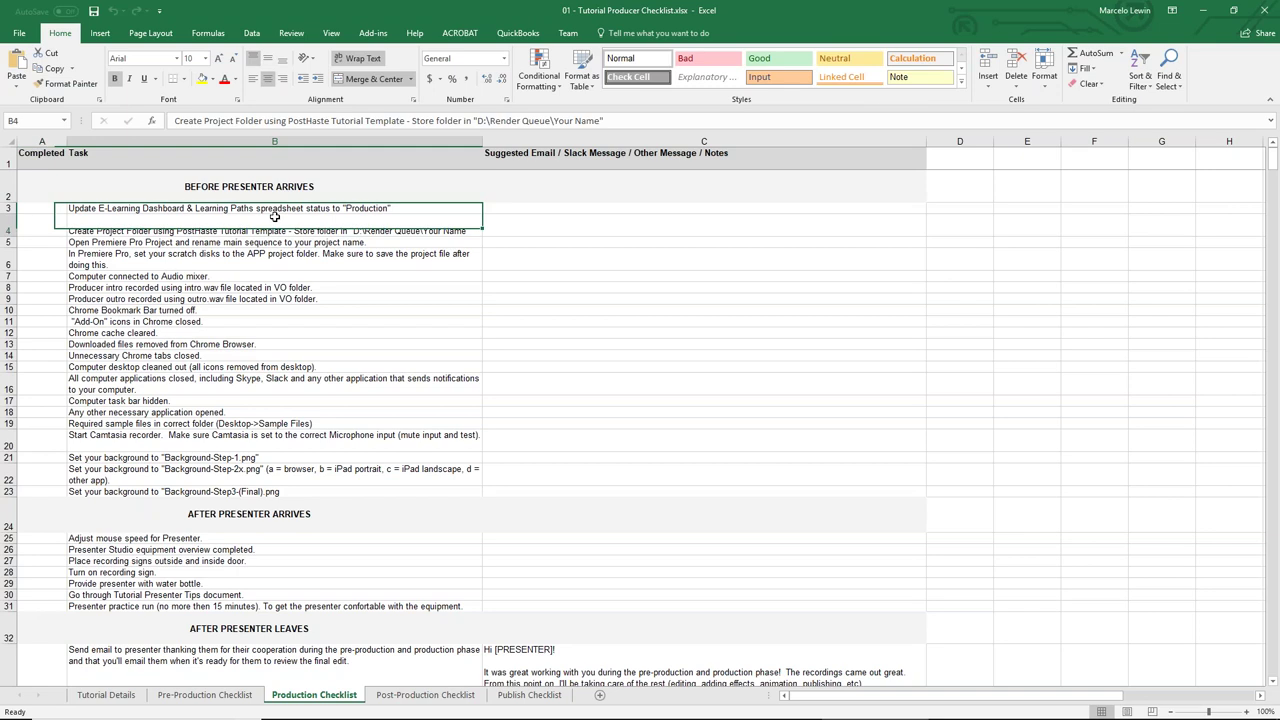
Review the before-presenter-arrives tasks in the Production Checklist, including desktop backgrounds, audio setup, producer intro recording and Chrome cleanup
click(220, 445)
click(219, 466)
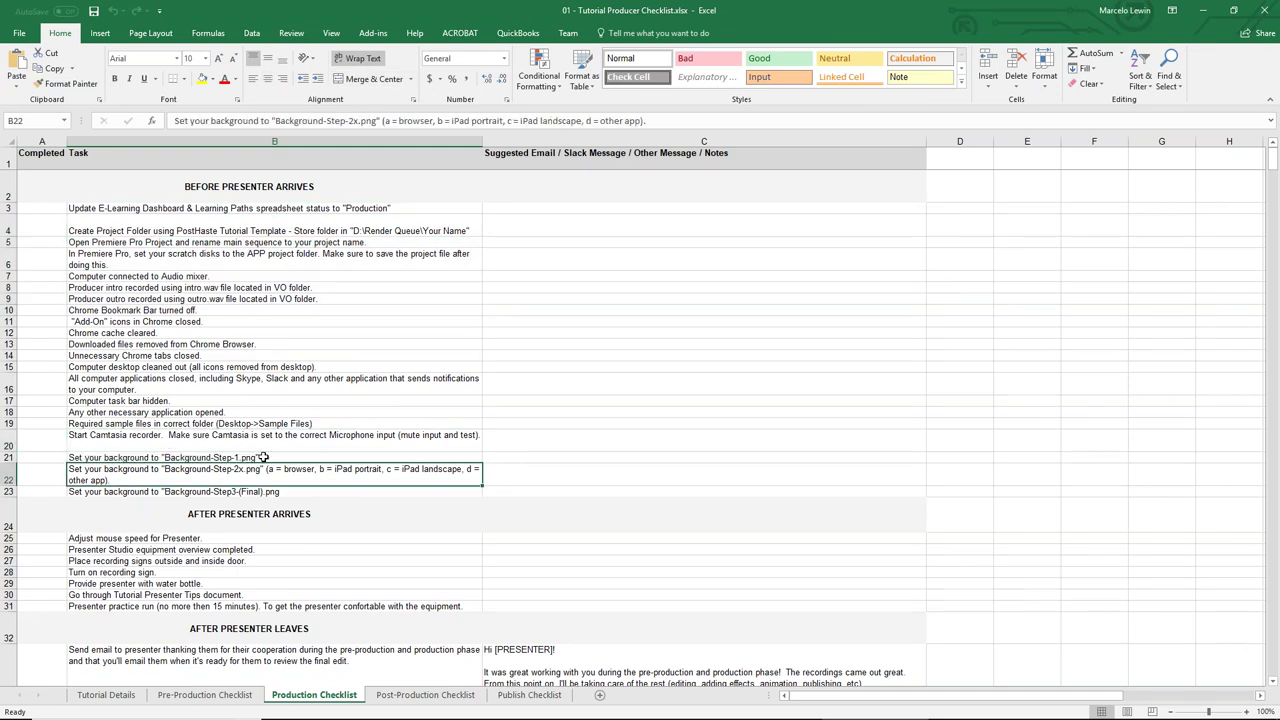
click(262, 457)
click(262, 491)
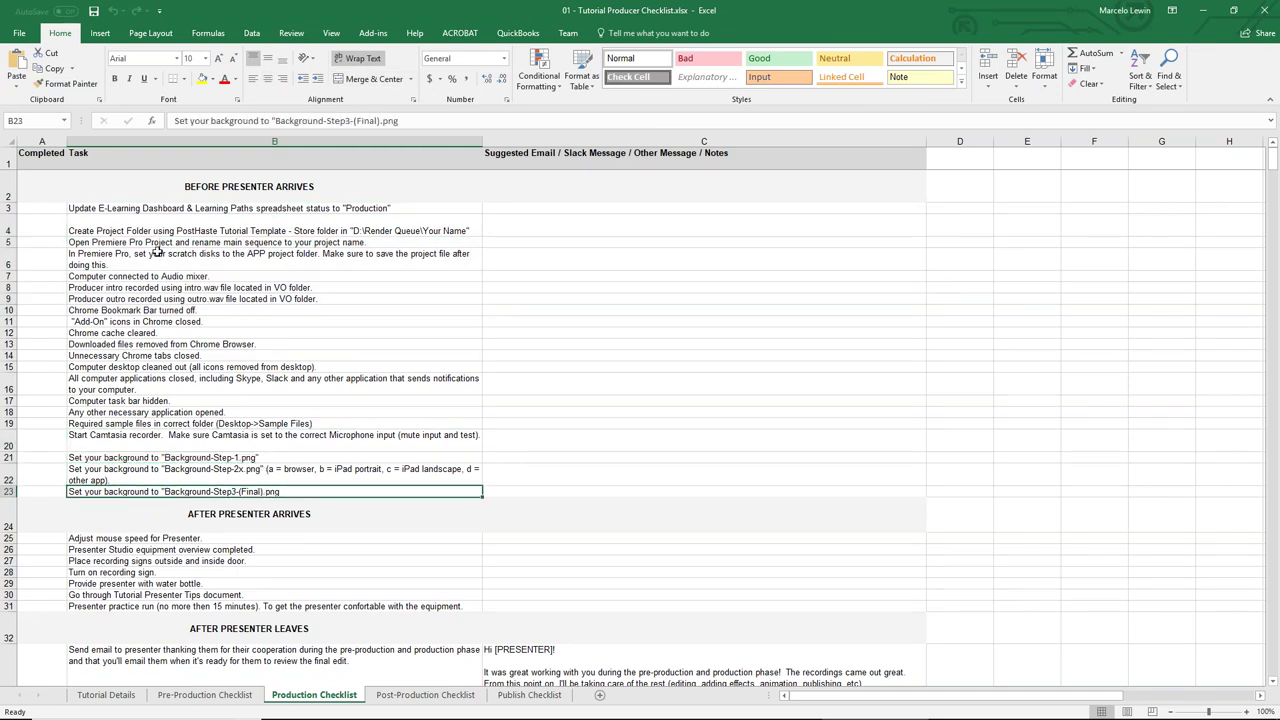
click(158, 278)
click(174, 288)
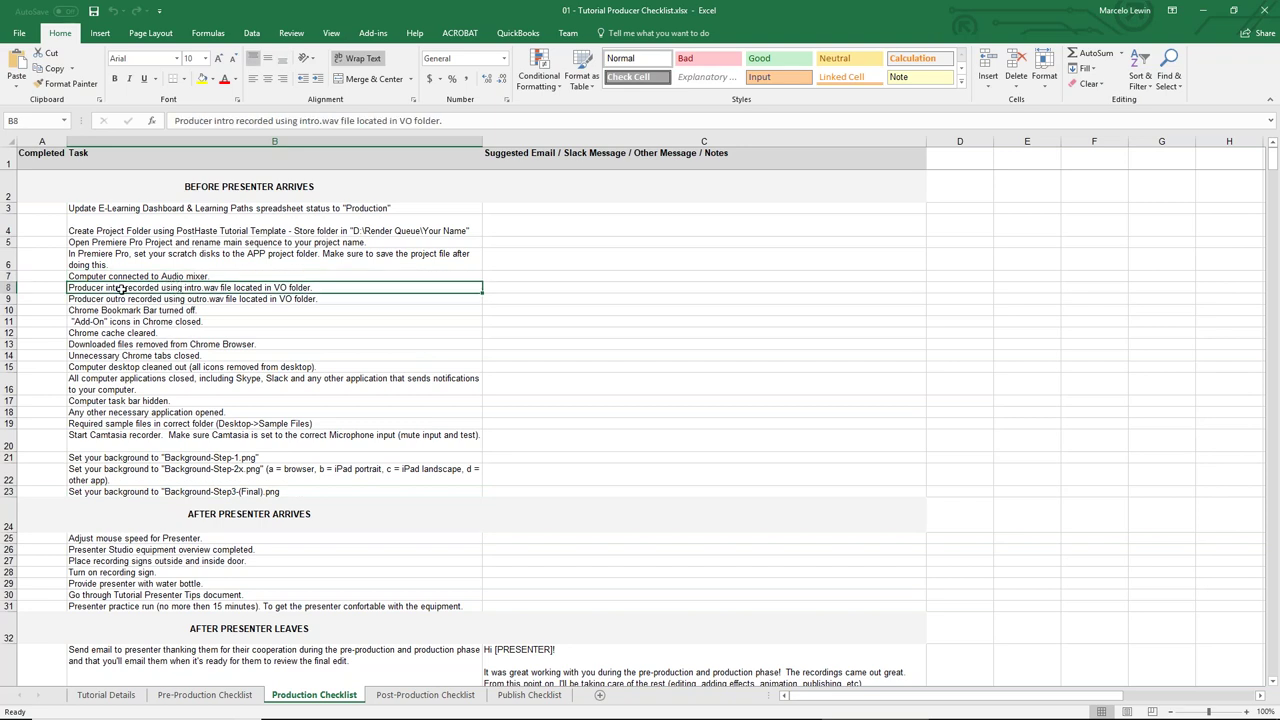
click(140, 311)
key(Down)
key(Down)
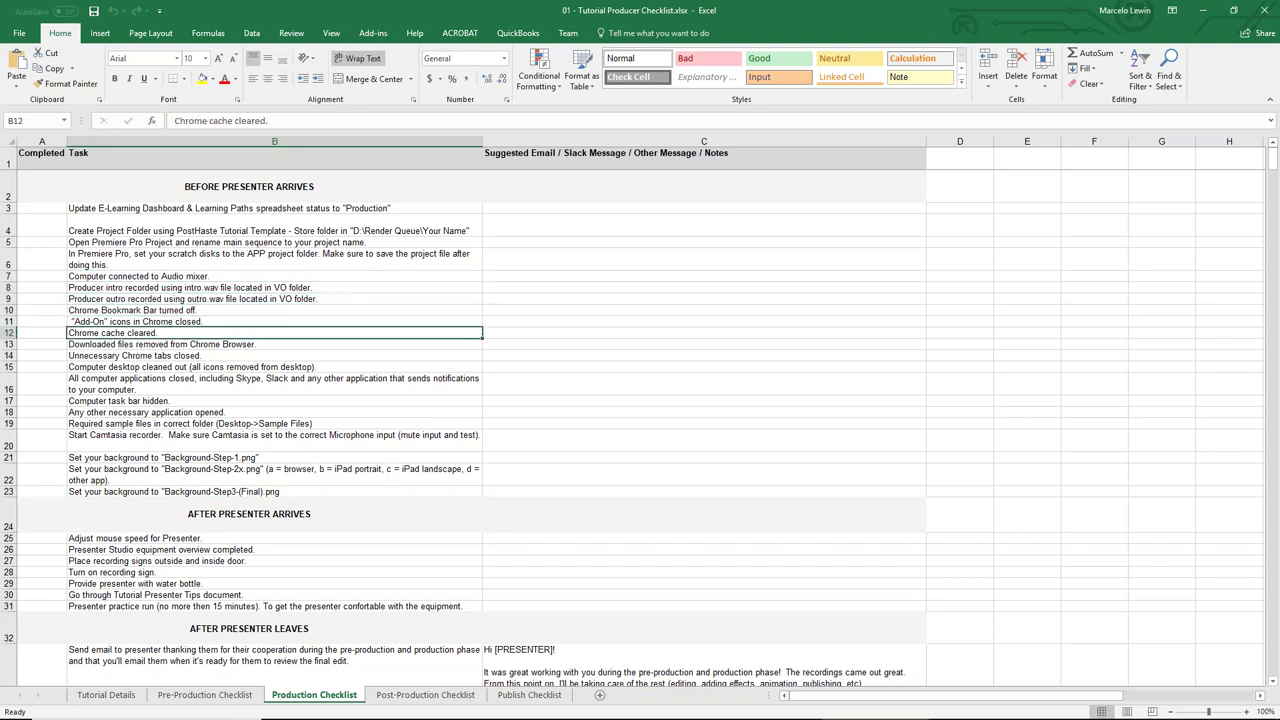
click(179, 321)
key(Down)
click(171, 344)
click(173, 358)
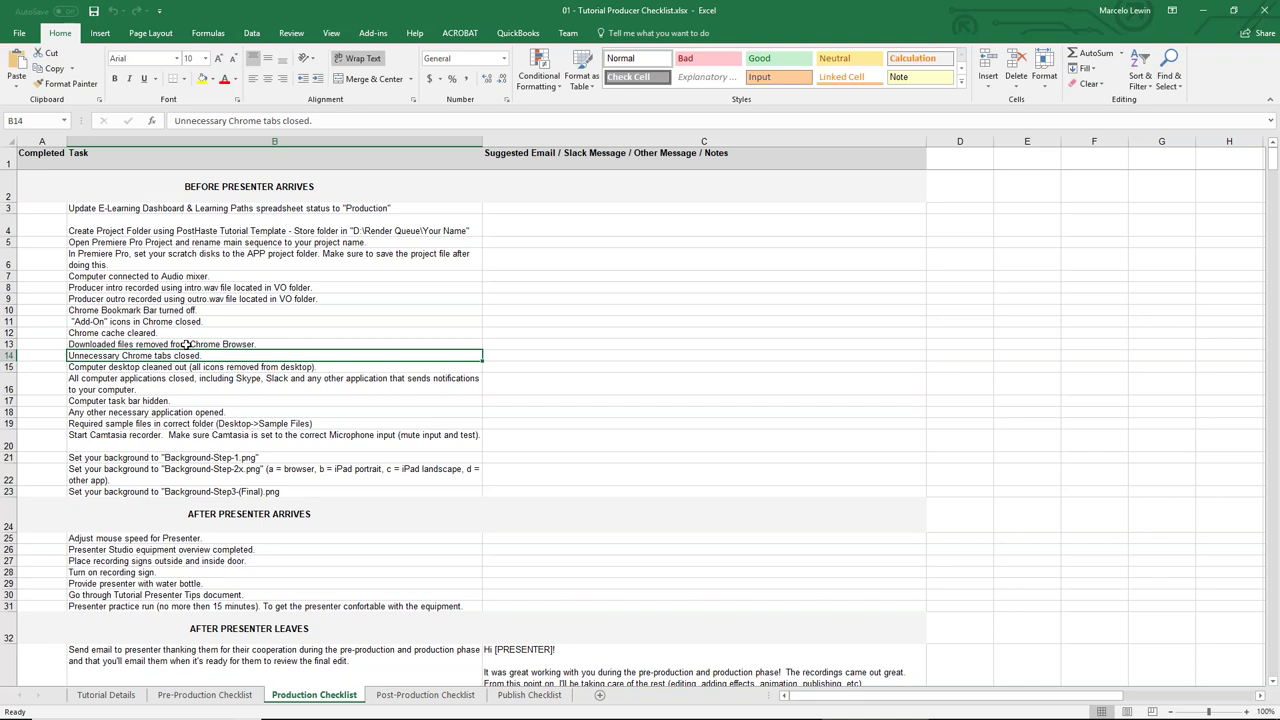
scroll(253, 337, down, 3)
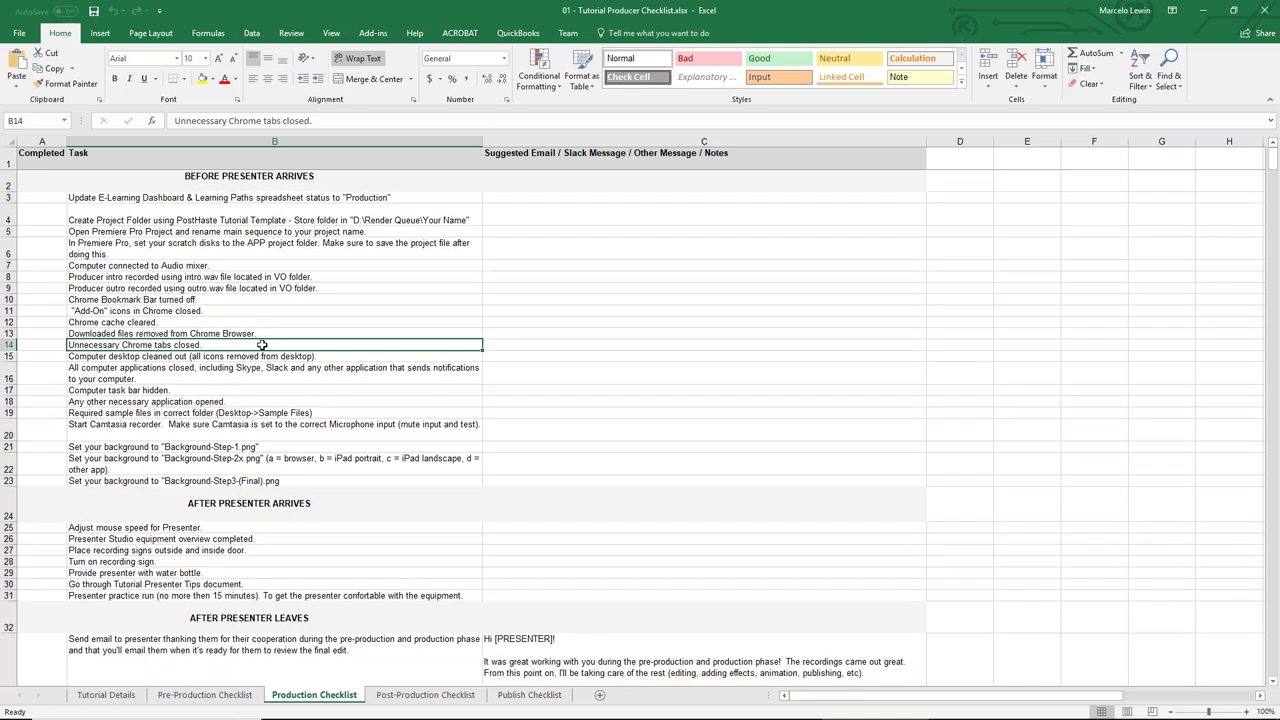
click(275, 370)
Review the tasks for after the presenter arrives and leaves, including the suggested thank-you email text
drag(166, 403, 172, 455)
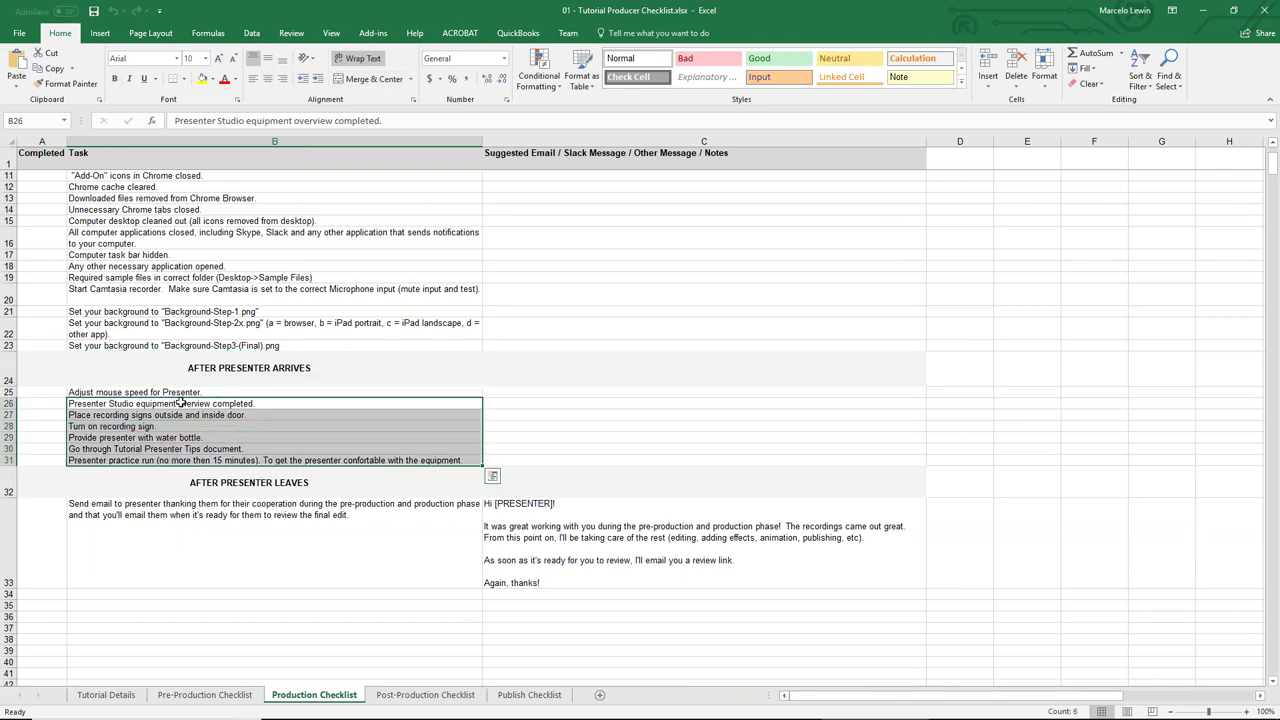
click(98, 414)
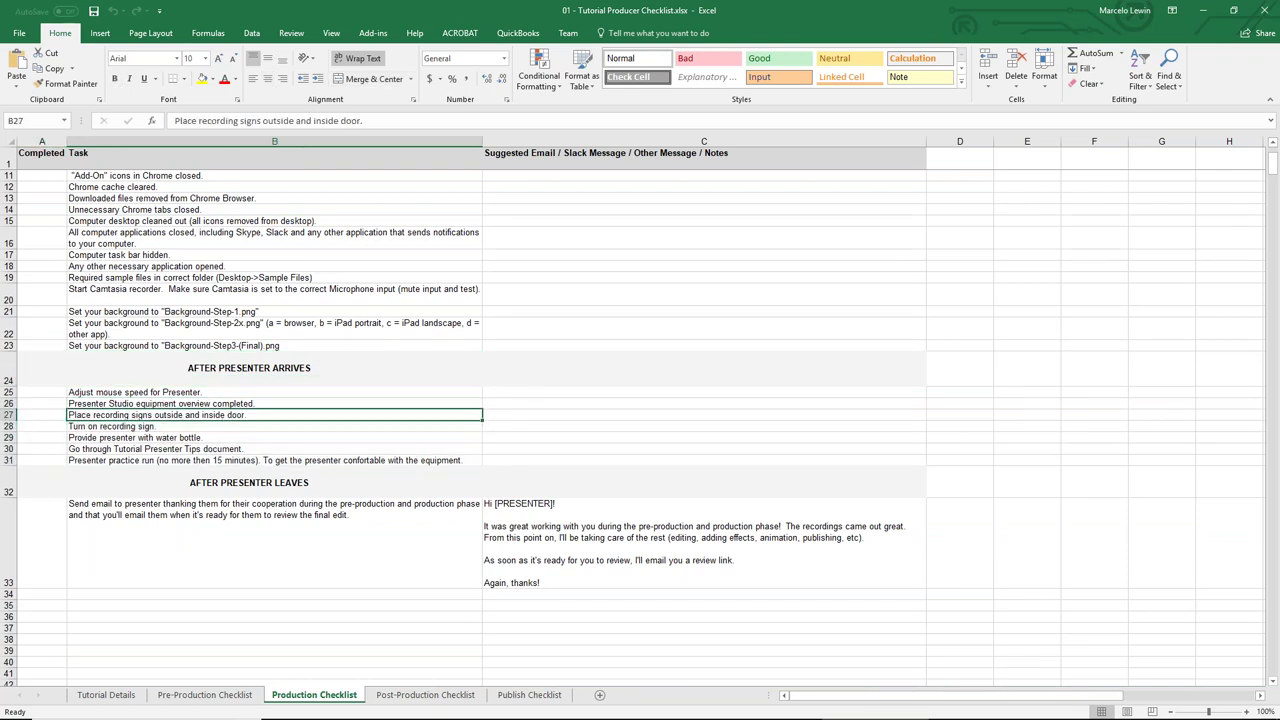
click(176, 438)
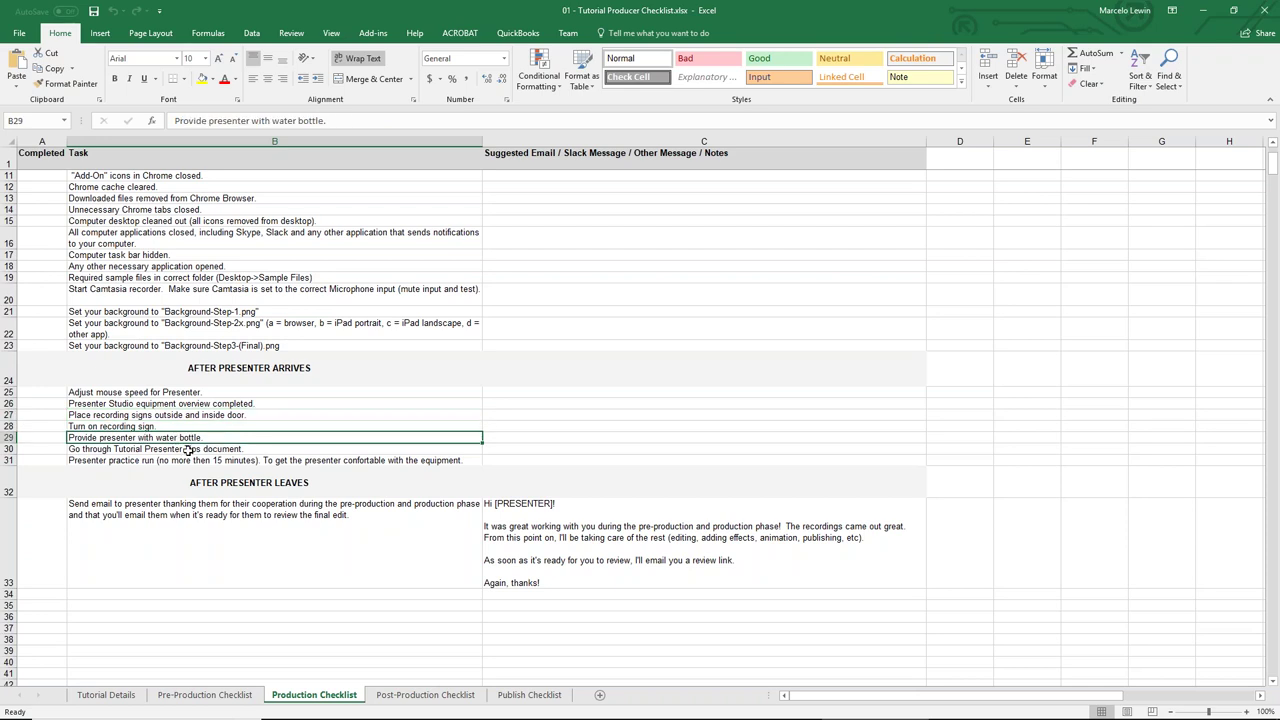
click(187, 449)
click(228, 482)
click(134, 527)
click(692, 548)
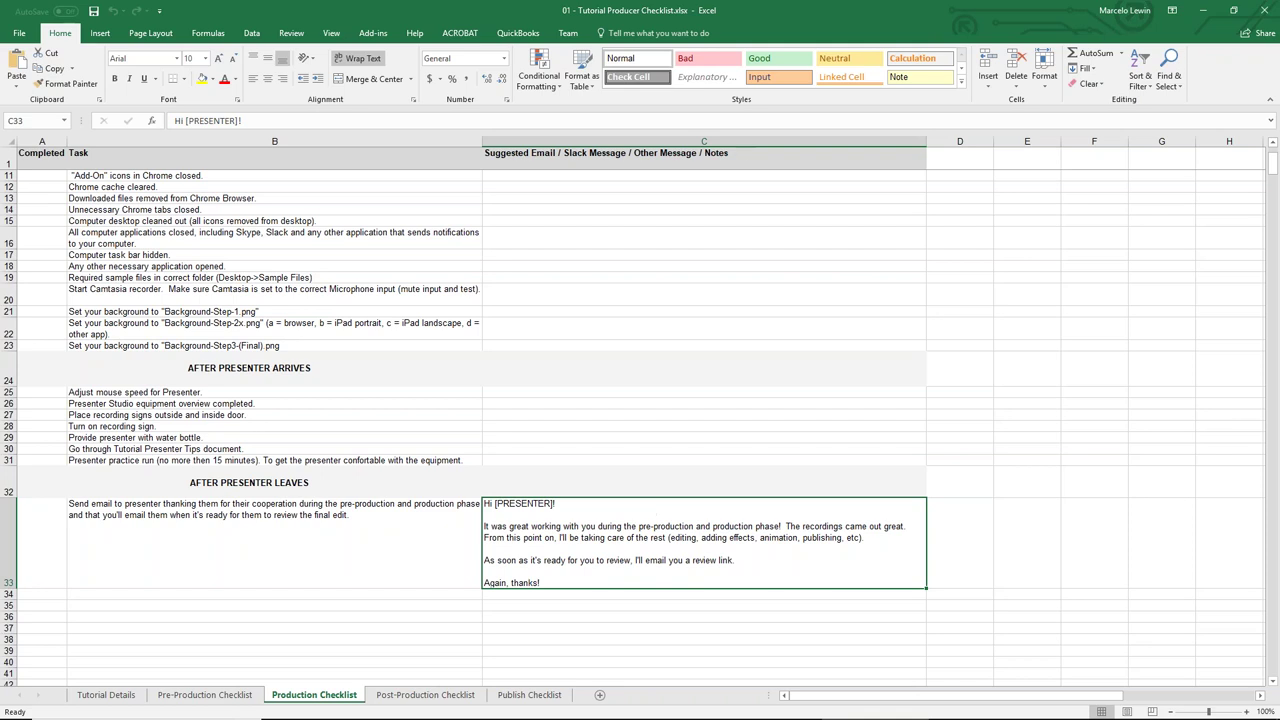
Close the checklist workbook, then launch Post Haste and place its window over the 02 - Production folder
click(1263, 18)
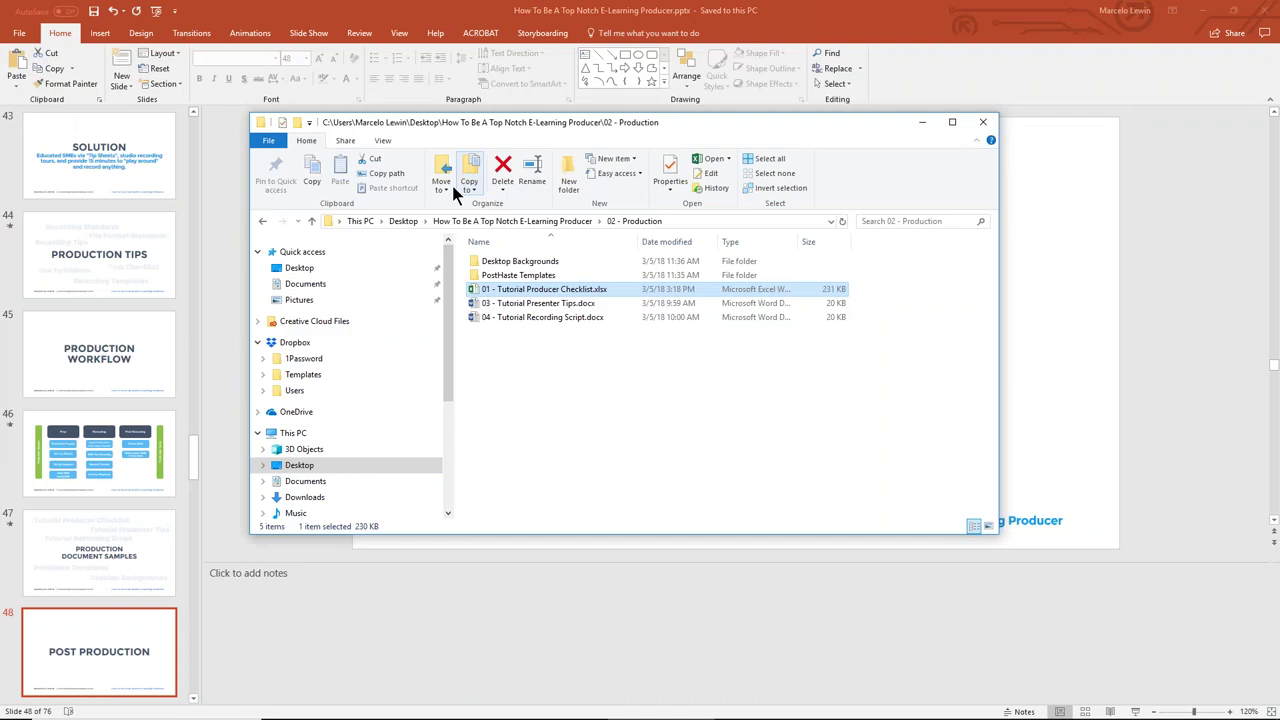
click(518, 275)
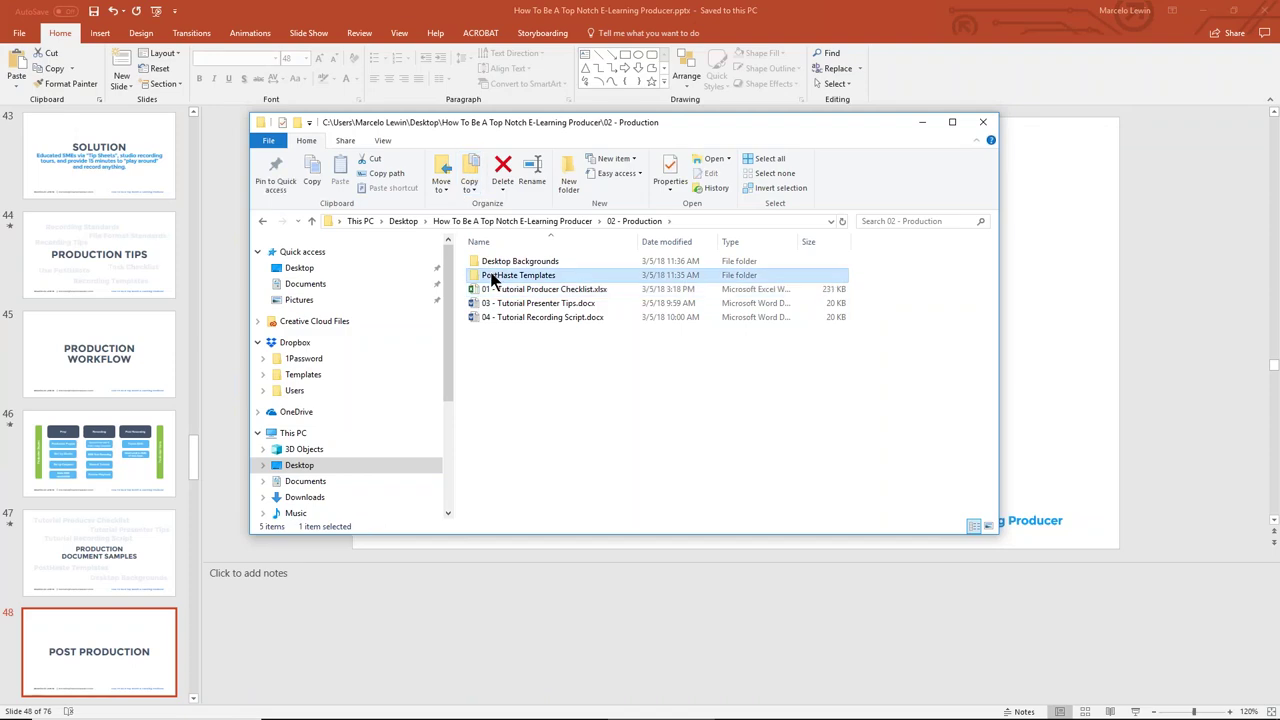
mouse_move(5, 712)
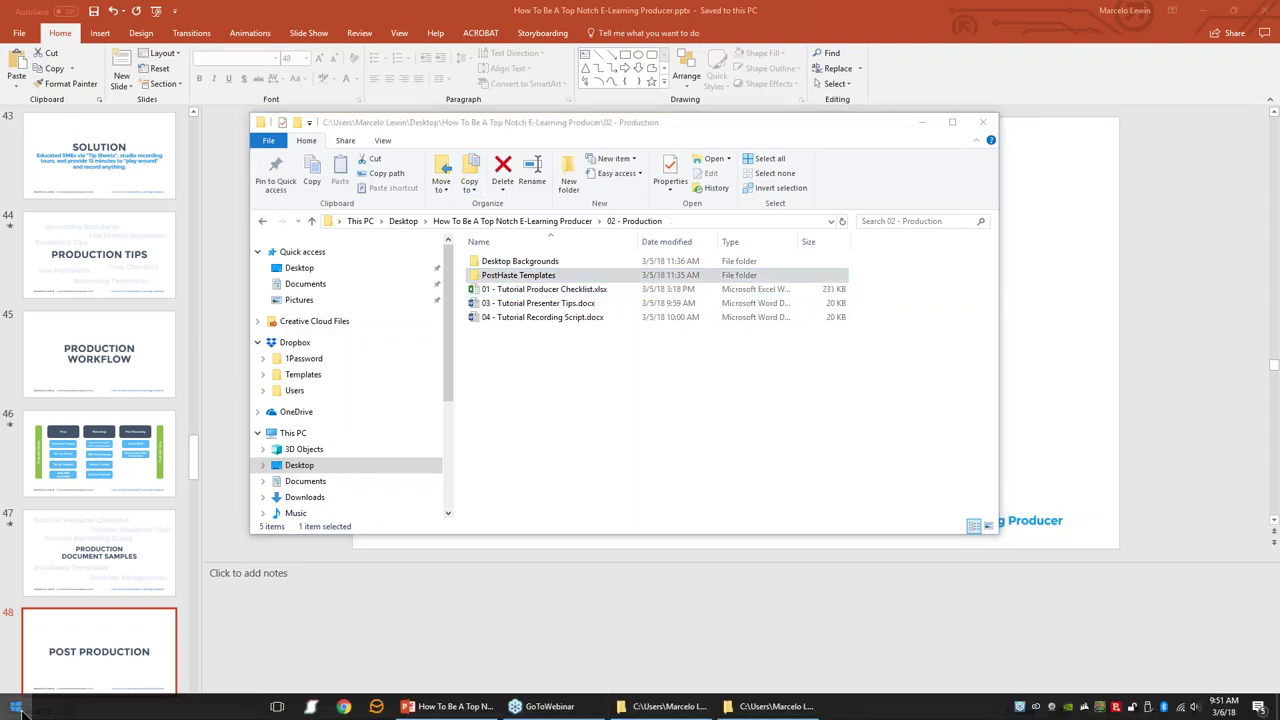
click(15, 706)
click(225, 499)
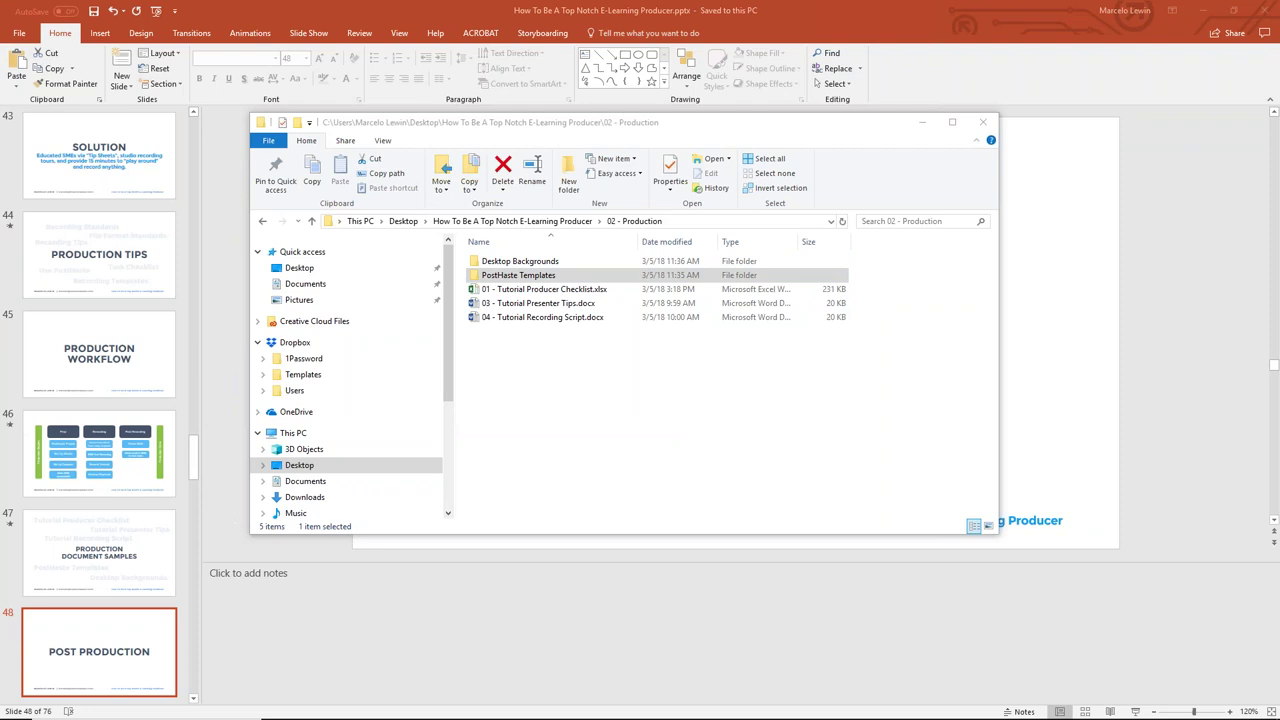
drag(270, 45, 524, 90)
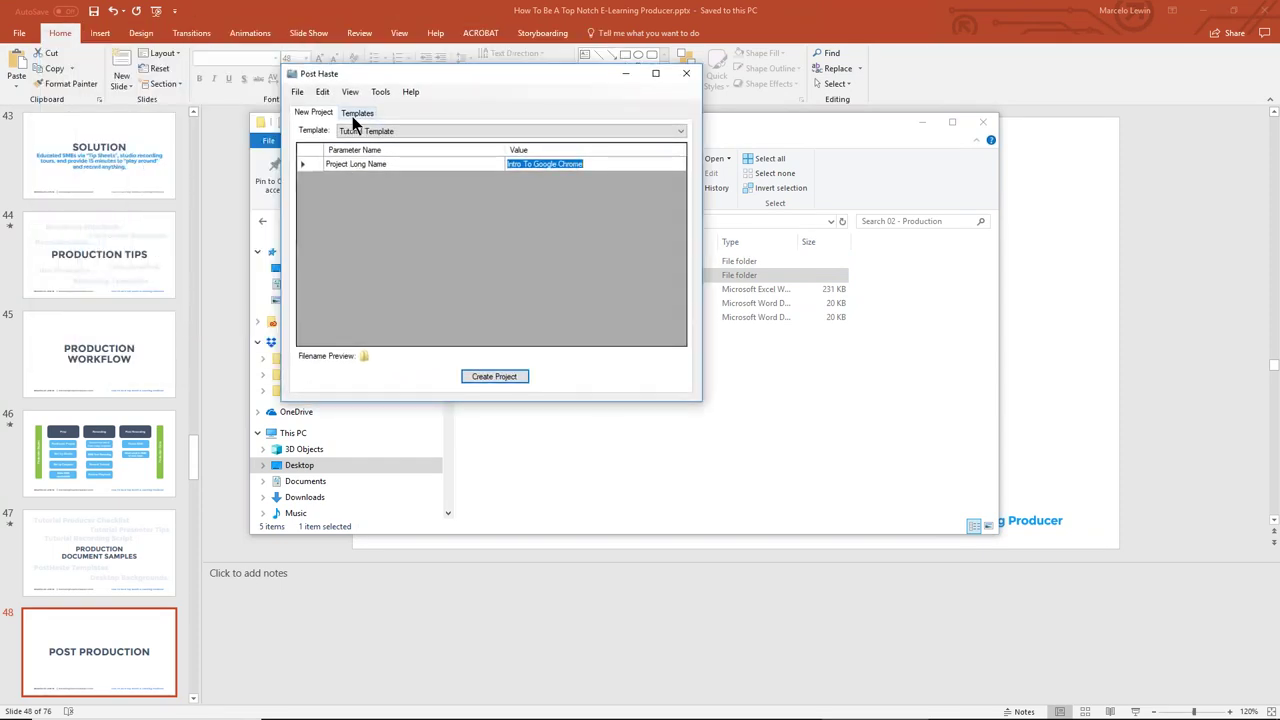
Examine the folder structures of the Overview Video, Podcast and Tutorial templates in Post Haste
click(352, 116)
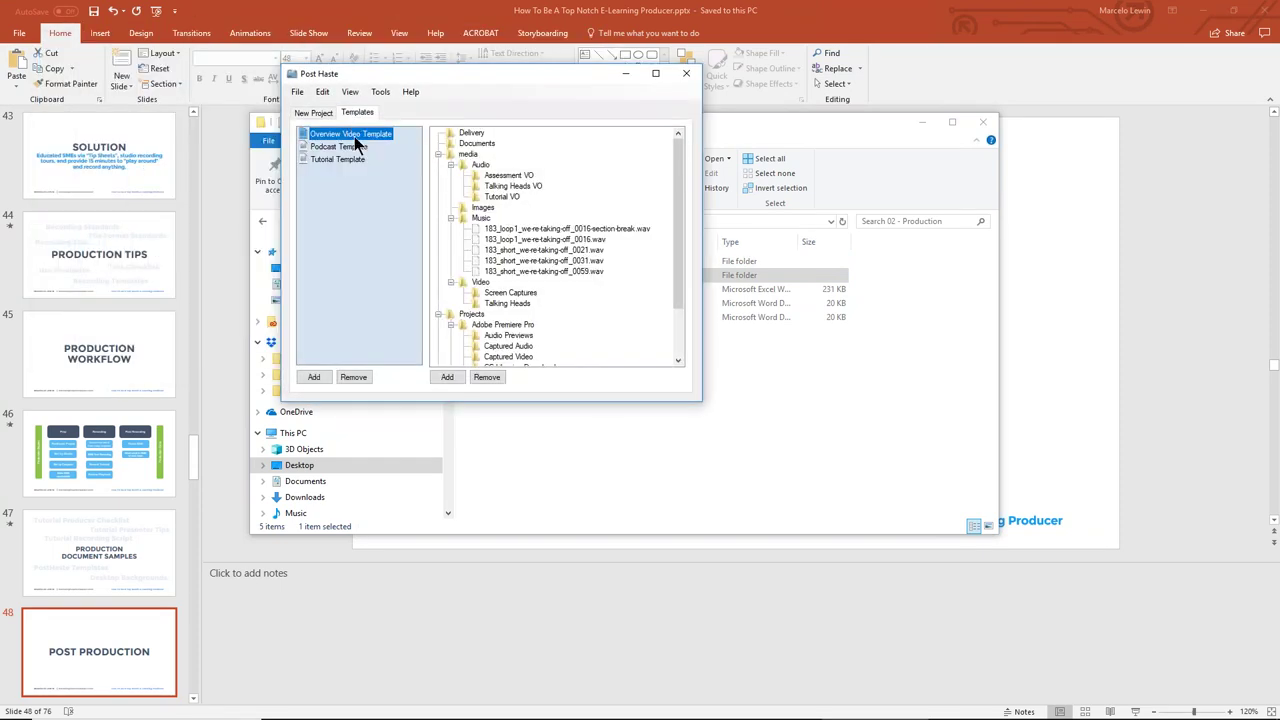
click(408, 92)
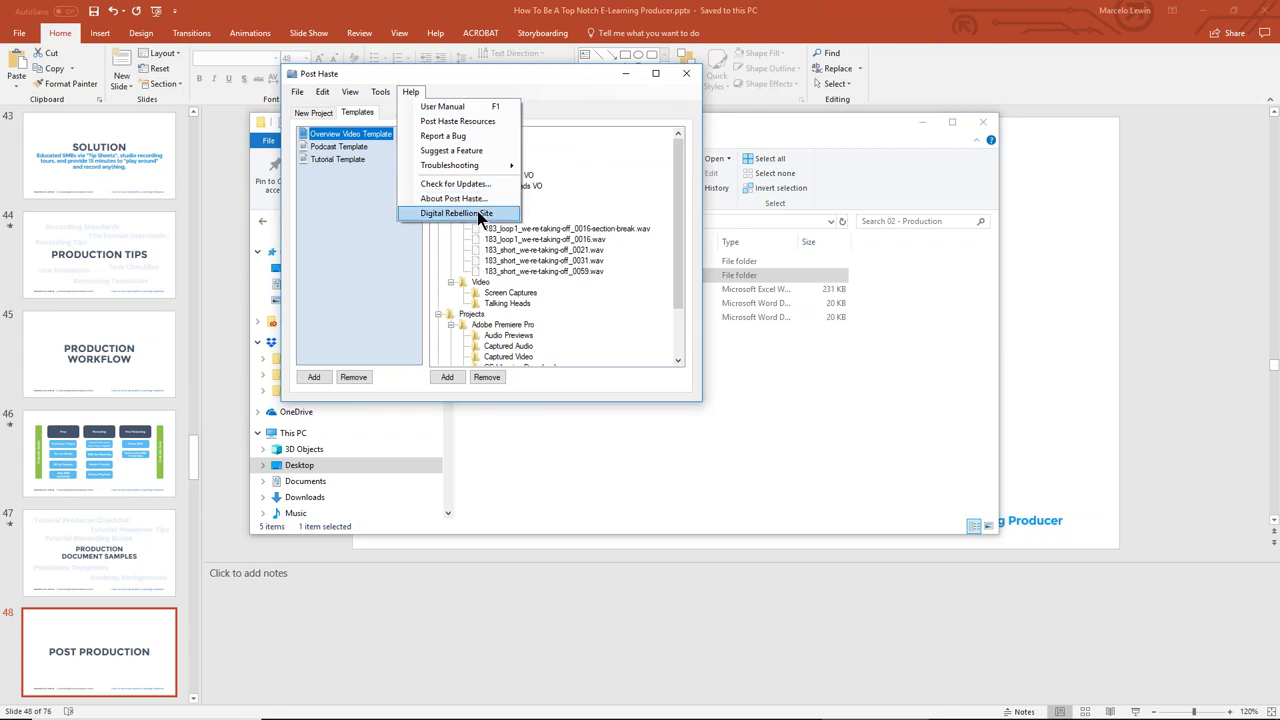
click(421, 73)
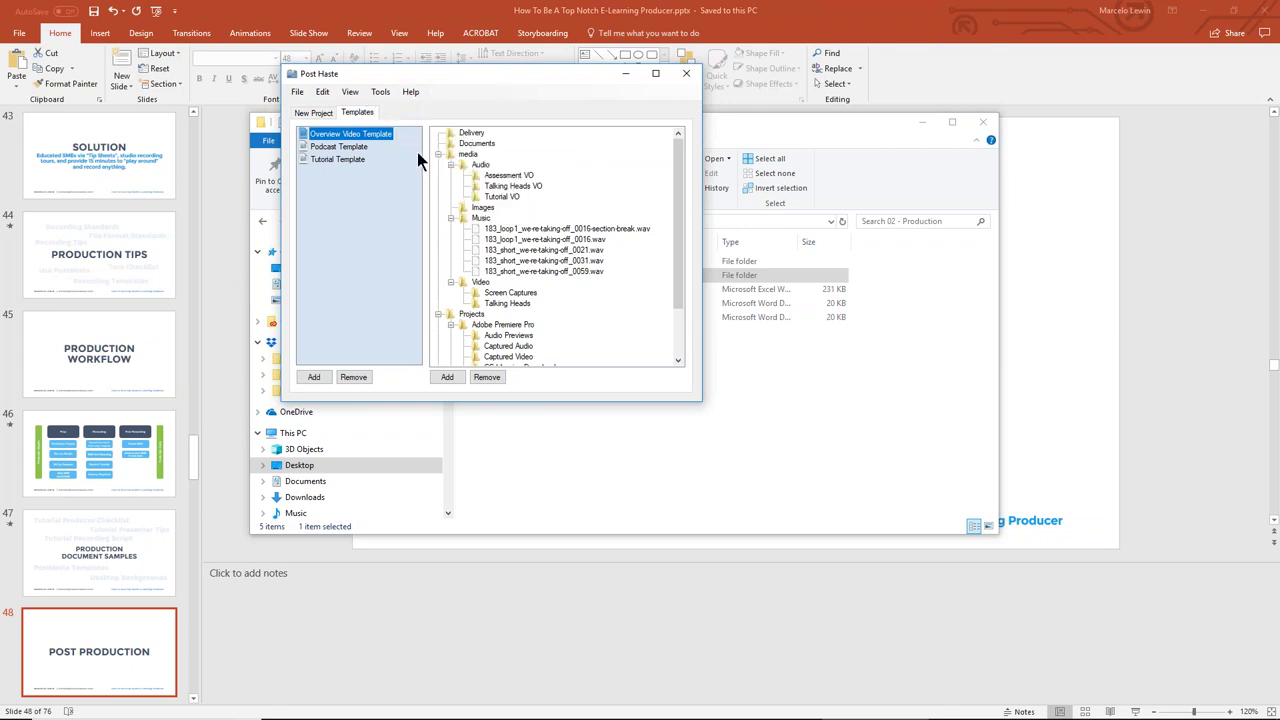
click(340, 149)
click(345, 134)
click(362, 158)
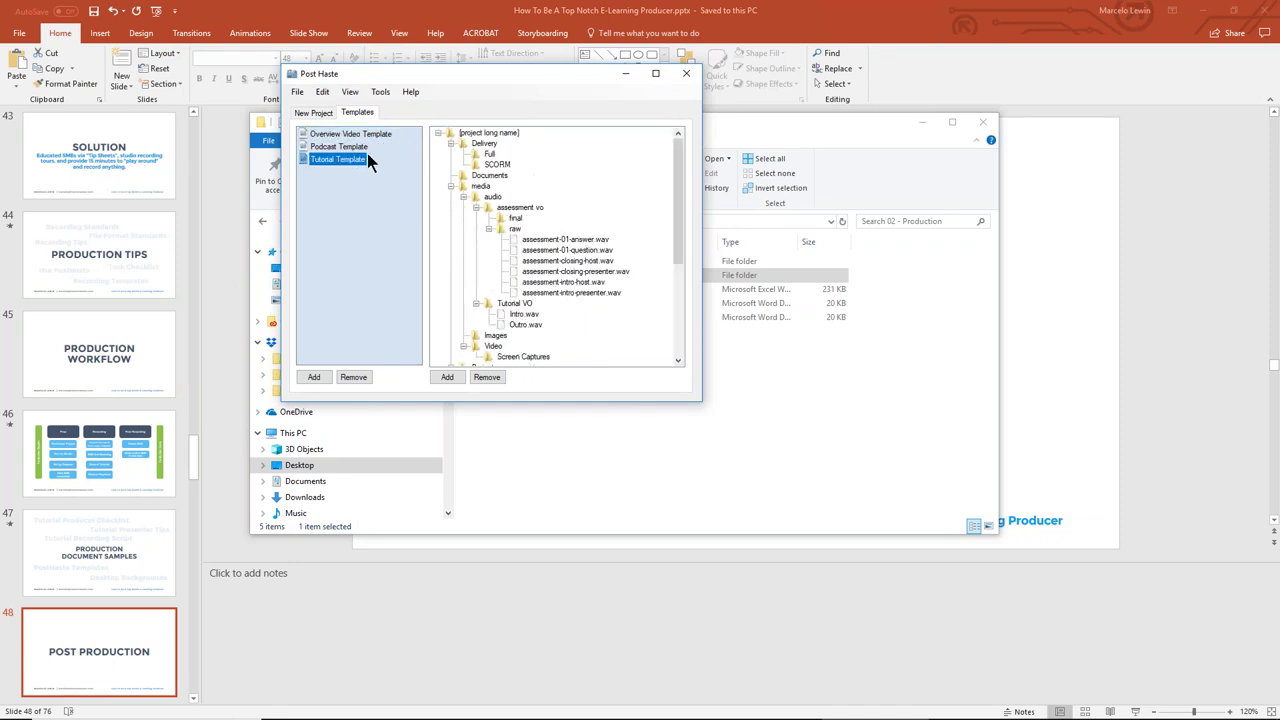
Check the parameter preferences and create the Intro To Google Chrome project from the Tutorial Template, overwriting the existing Projects folder
click(312, 112)
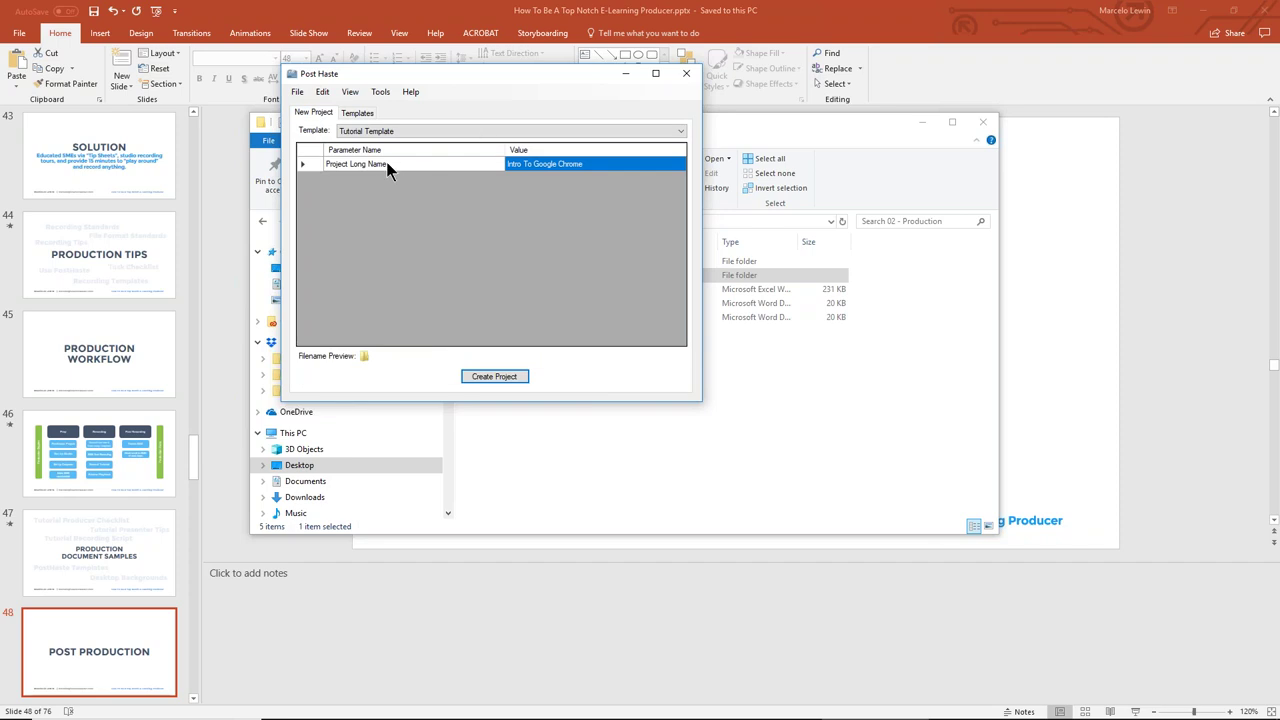
click(621, 160)
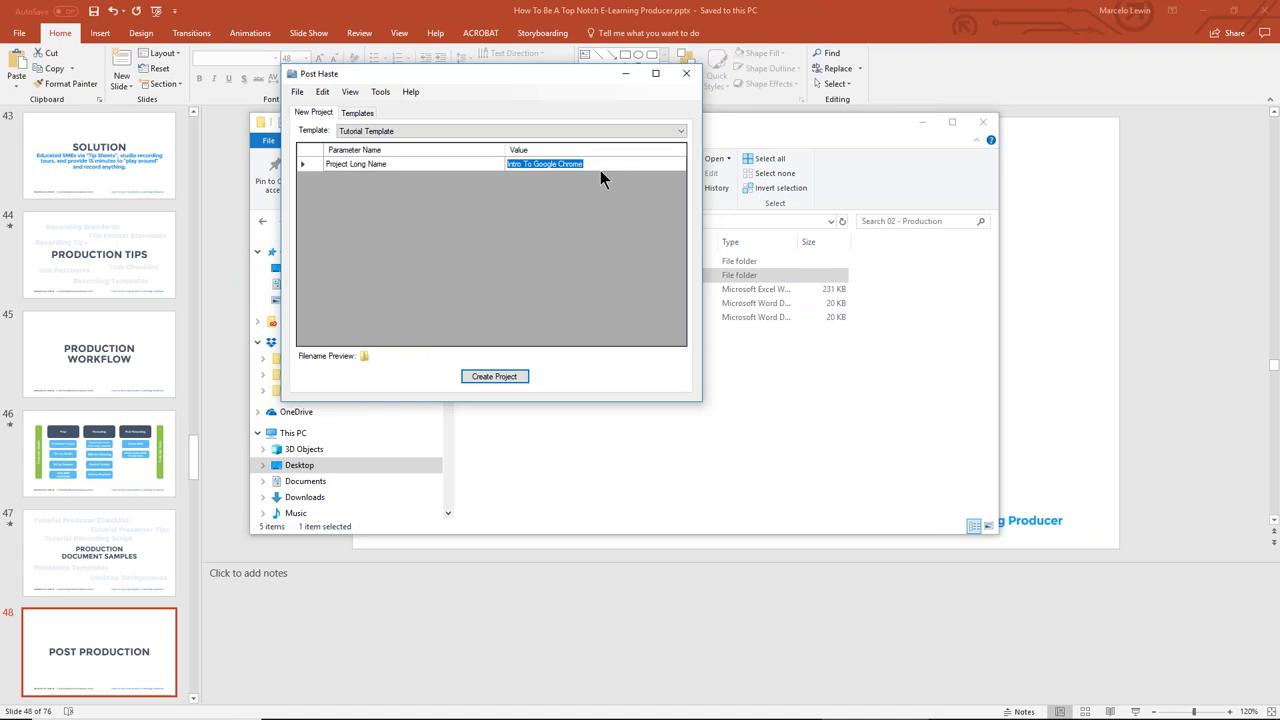
click(592, 177)
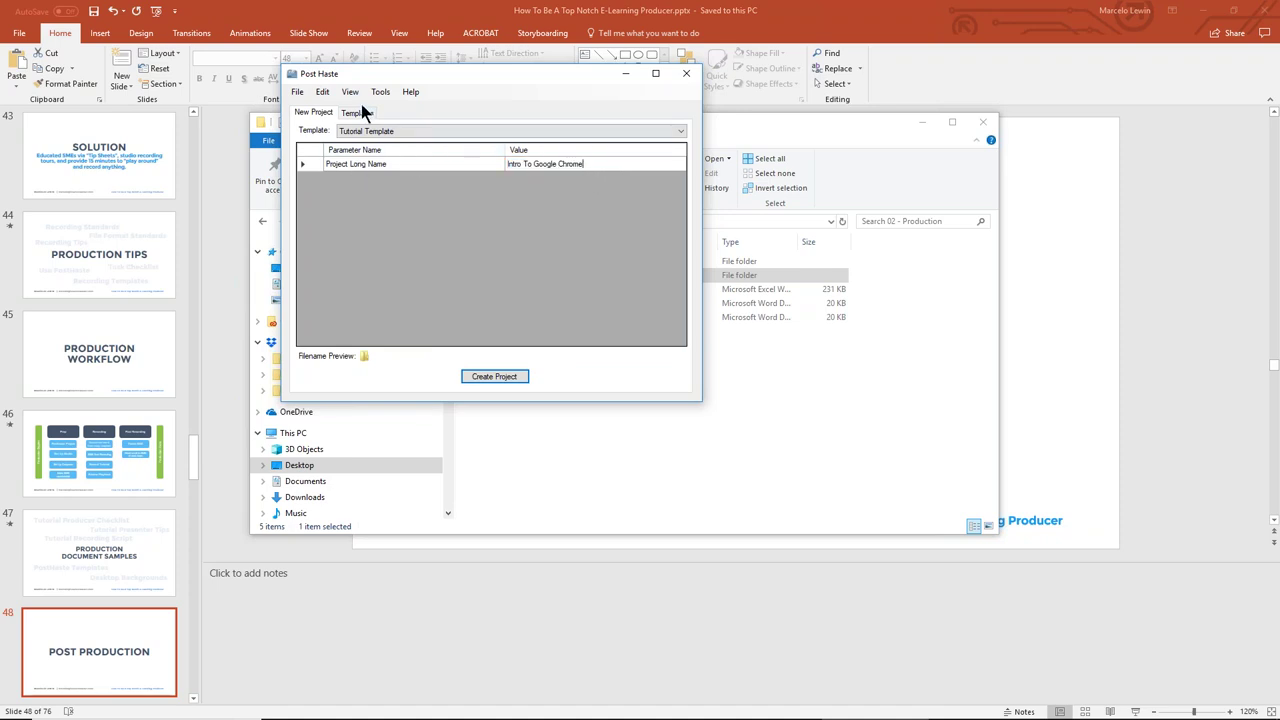
click(322, 94)
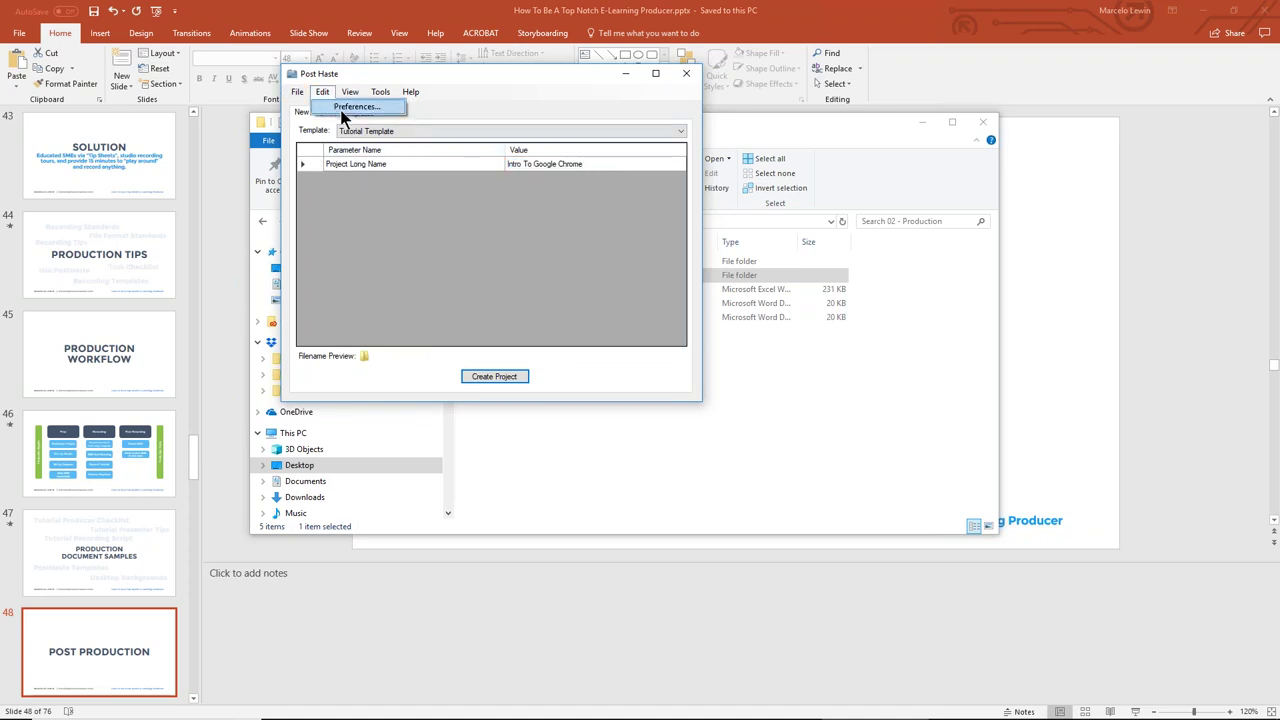
click(340, 108)
click(151, 88)
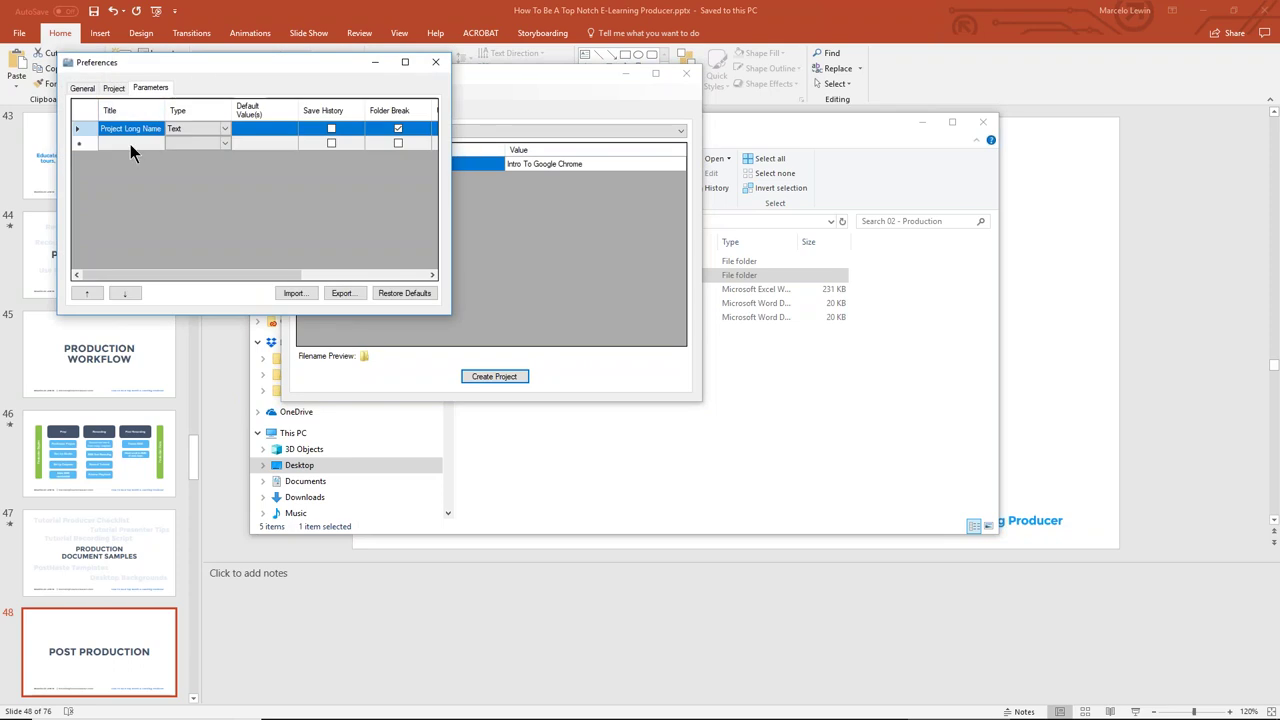
click(435, 62)
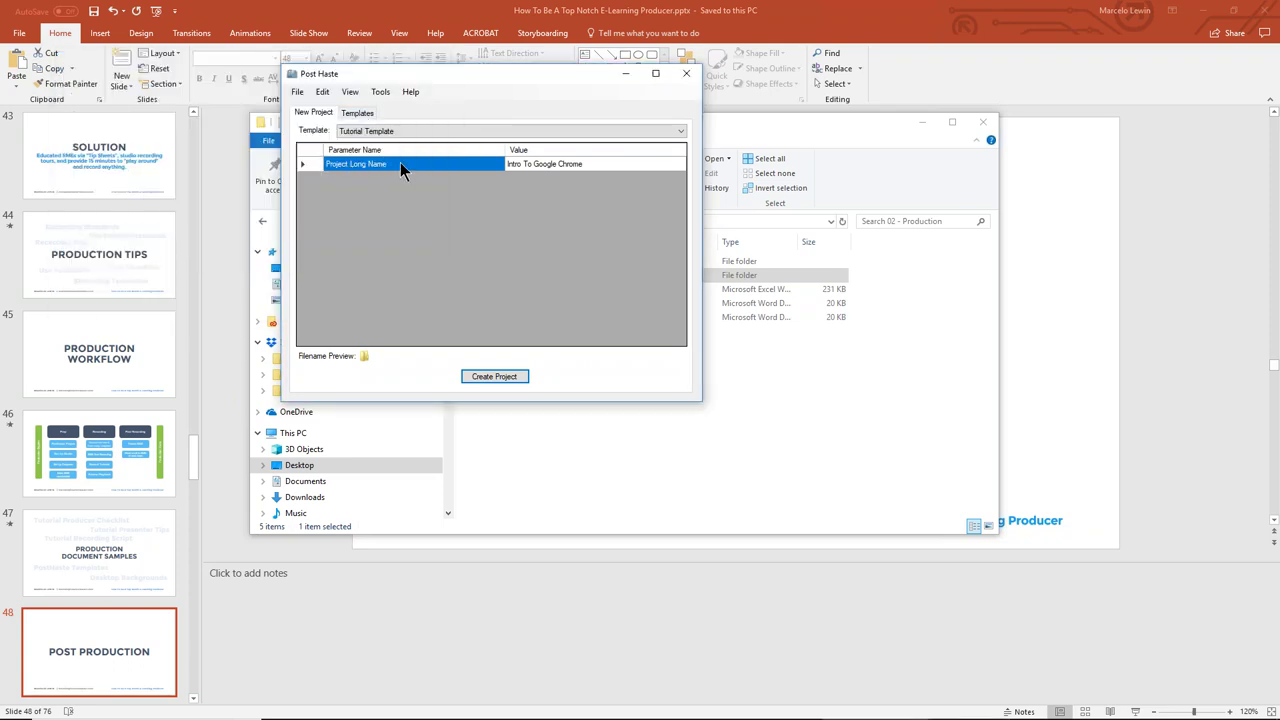
click(504, 376)
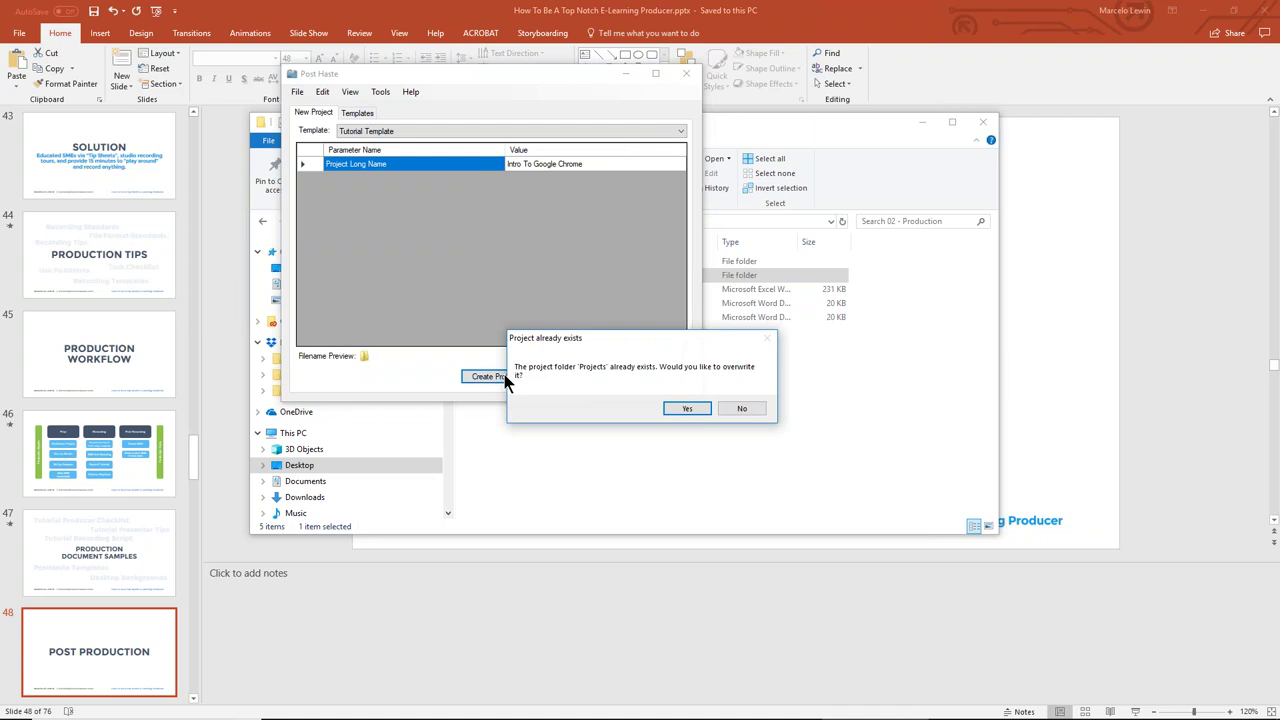
click(690, 407)
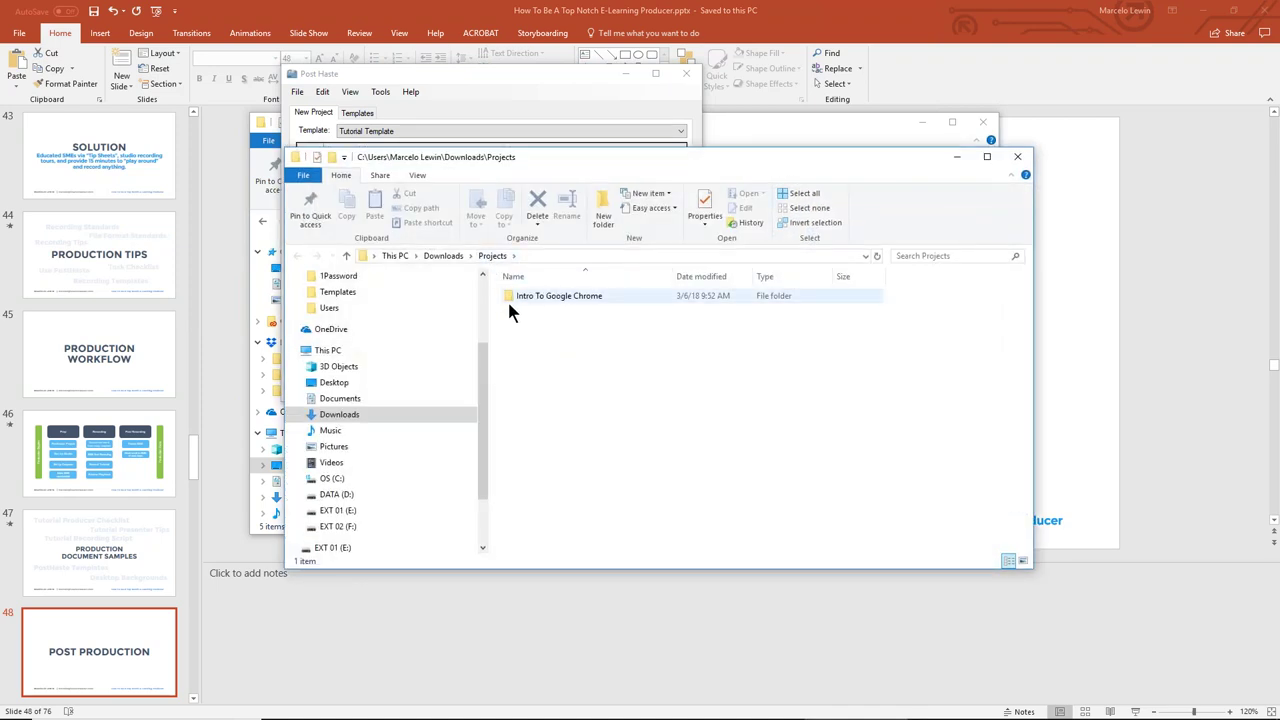
Examine the generated project's folder tree, expanding Delivery, media with its audio and Video subfolders, and Projects with Adobe Premiere Pro
click(300, 415)
click(303, 430)
click(310, 447)
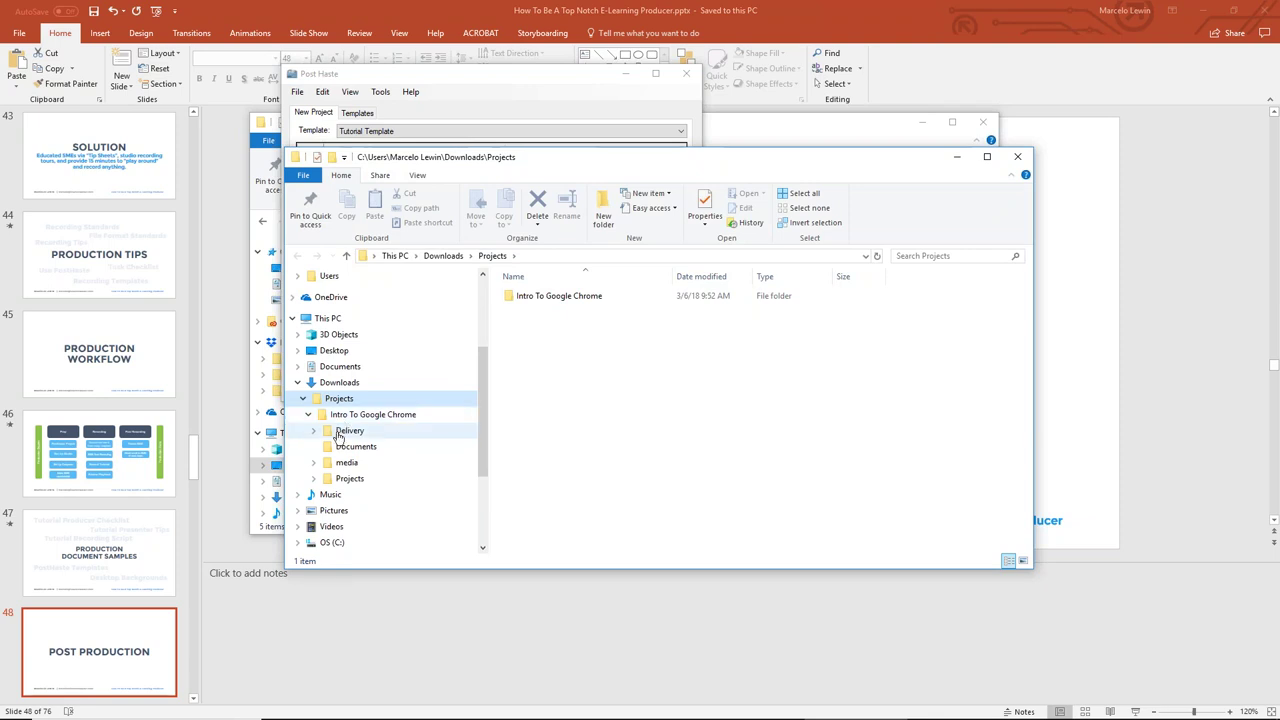
click(313, 478)
click(319, 510)
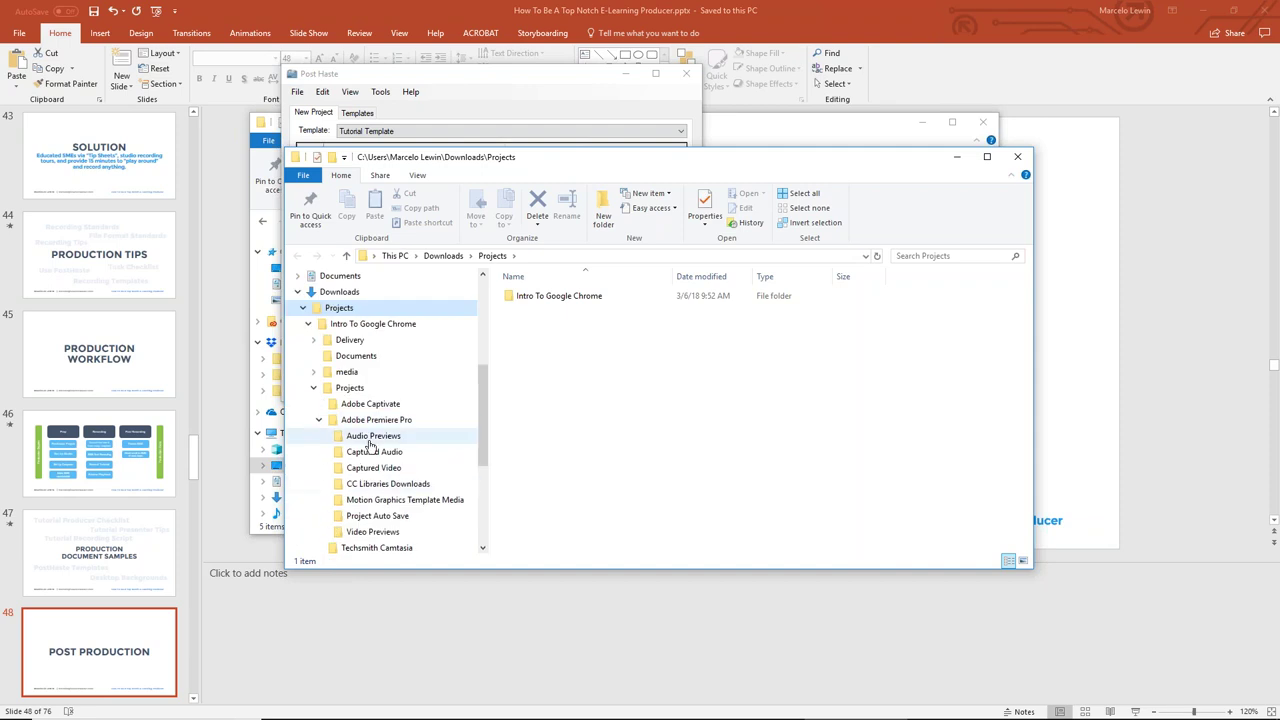
click(313, 372)
click(319, 419)
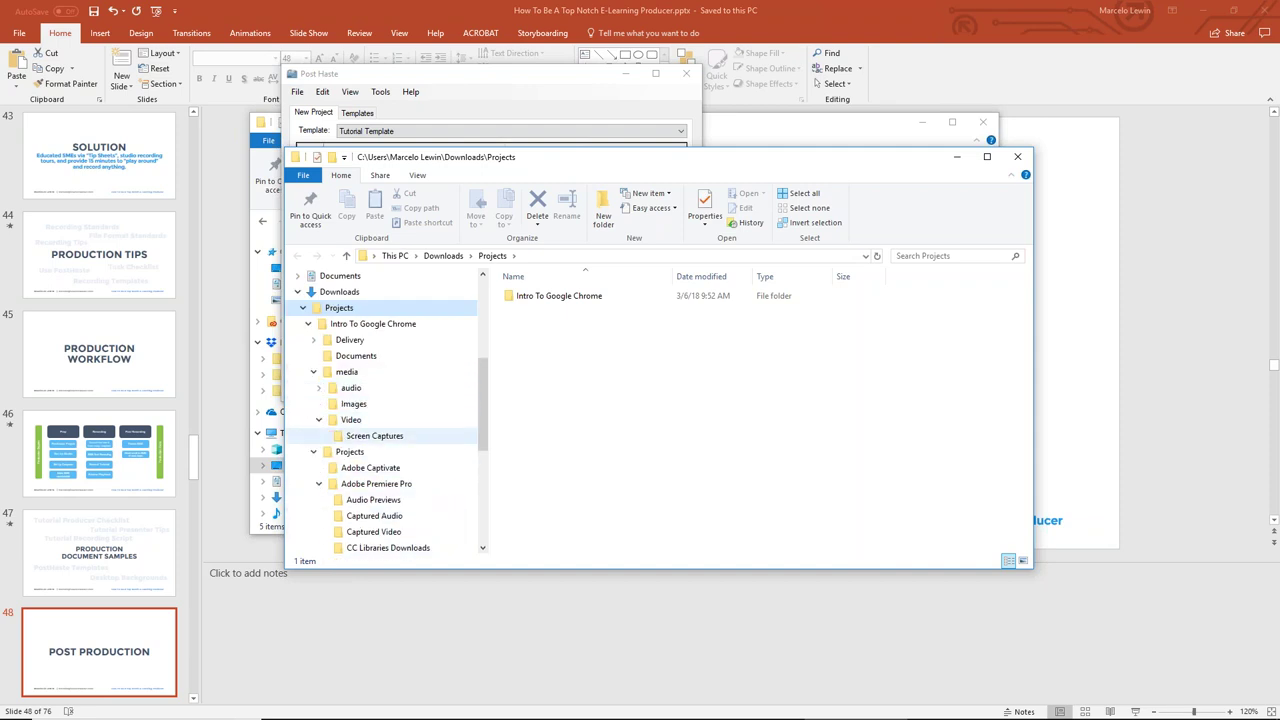
click(319, 388)
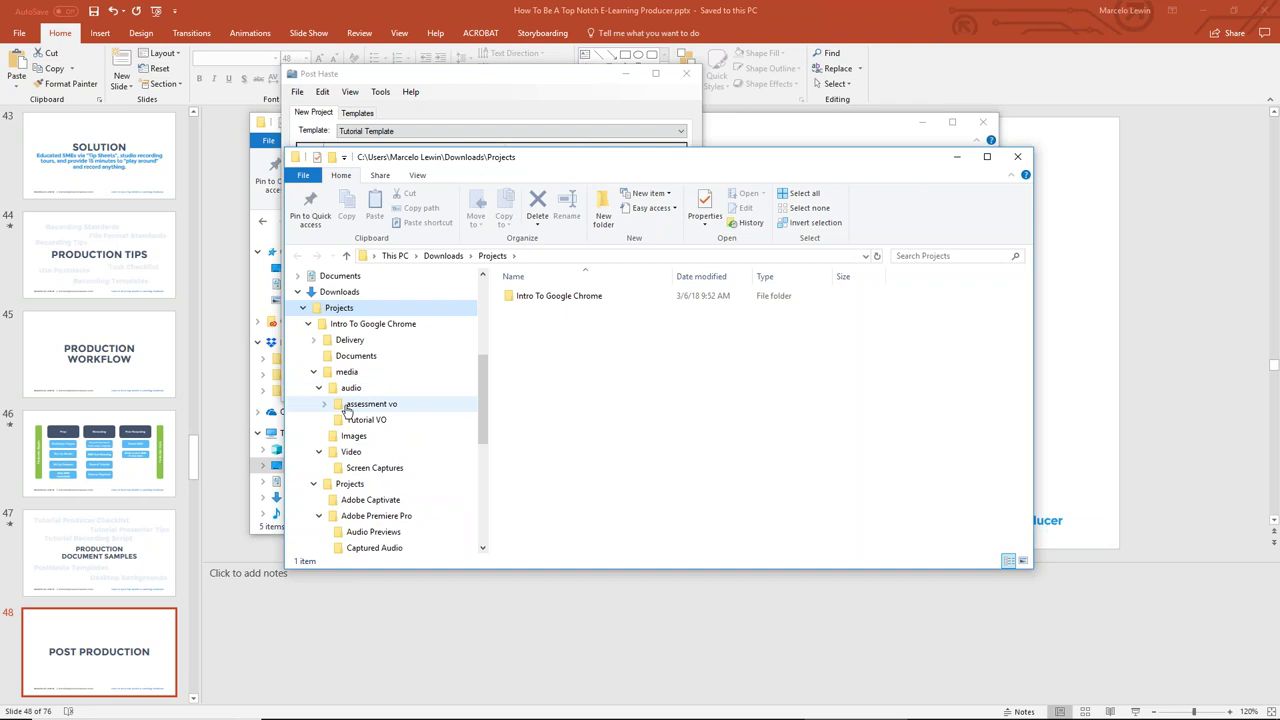
click(325, 404)
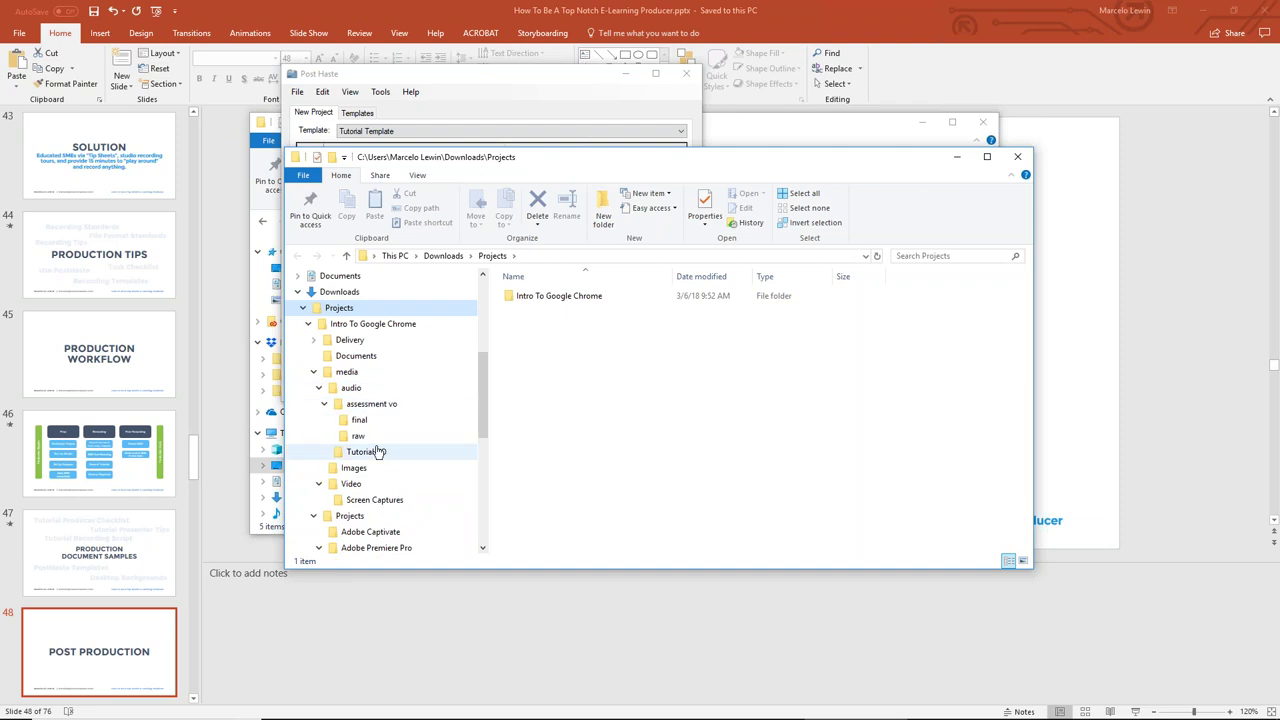
click(318, 340)
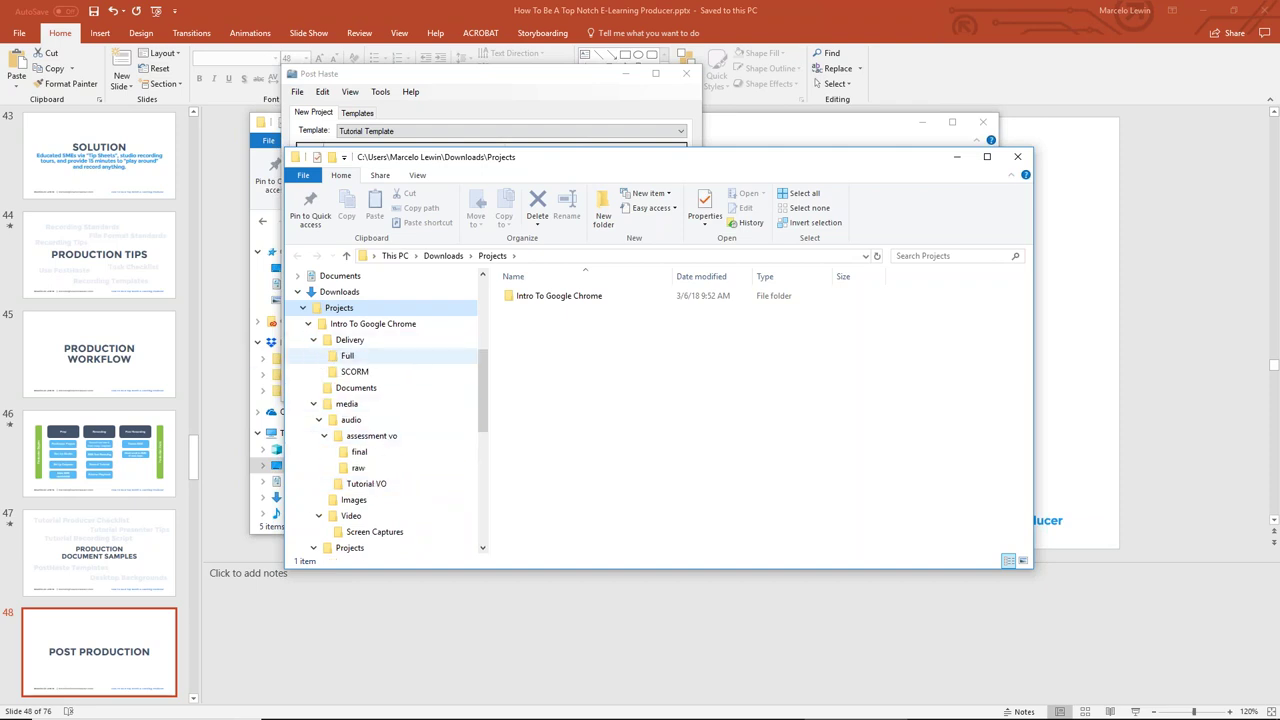
Open Intro To Google Chrome.prproj from the Intro To Google Chrome project folder in Adobe Premiere Pro
click(370, 324)
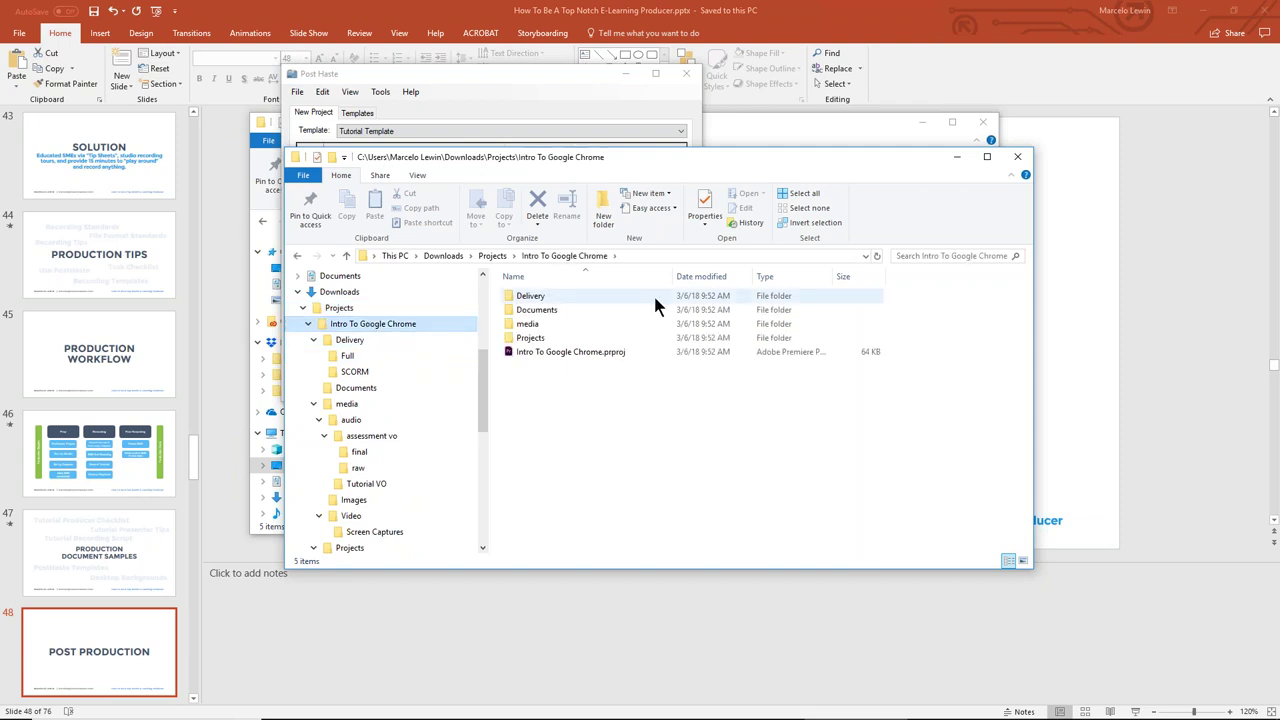
click(580, 355)
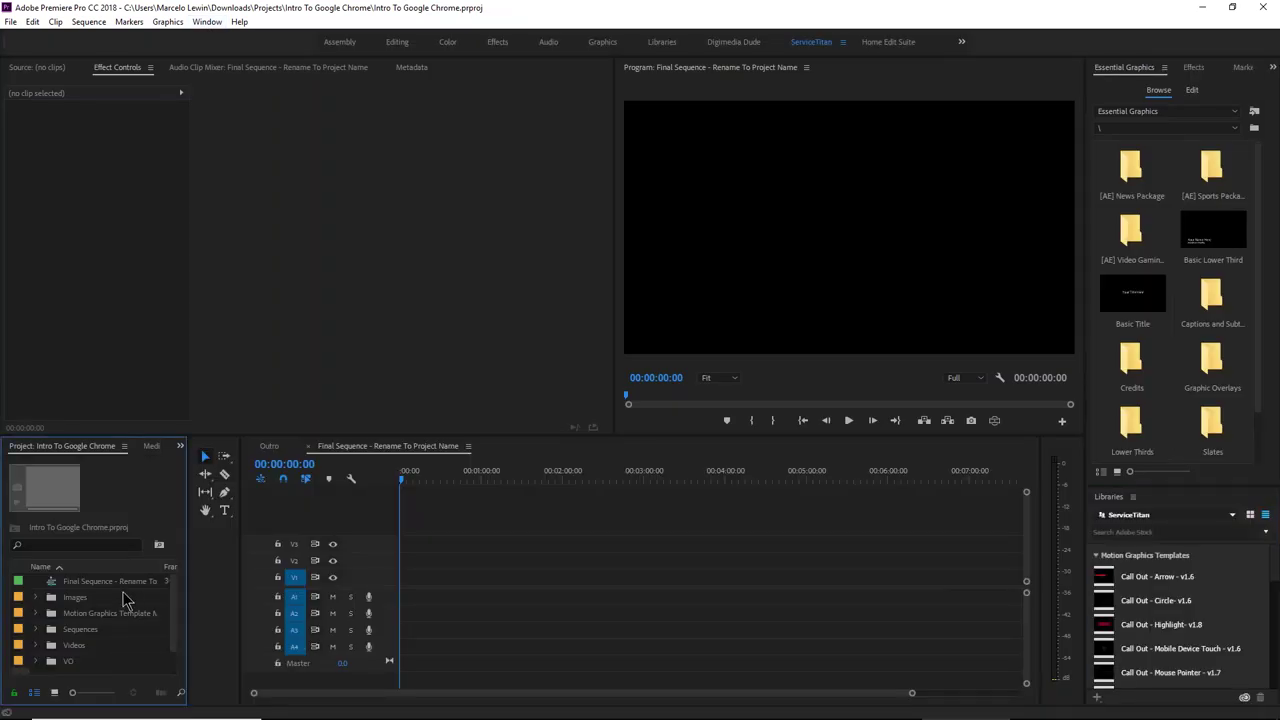
Examine the project's bins with Project panel enlarged, expanding Images, Sequences, Scenes and Sections, and inspect Section 0101, Scene 01 and the final sequence
key(grave)
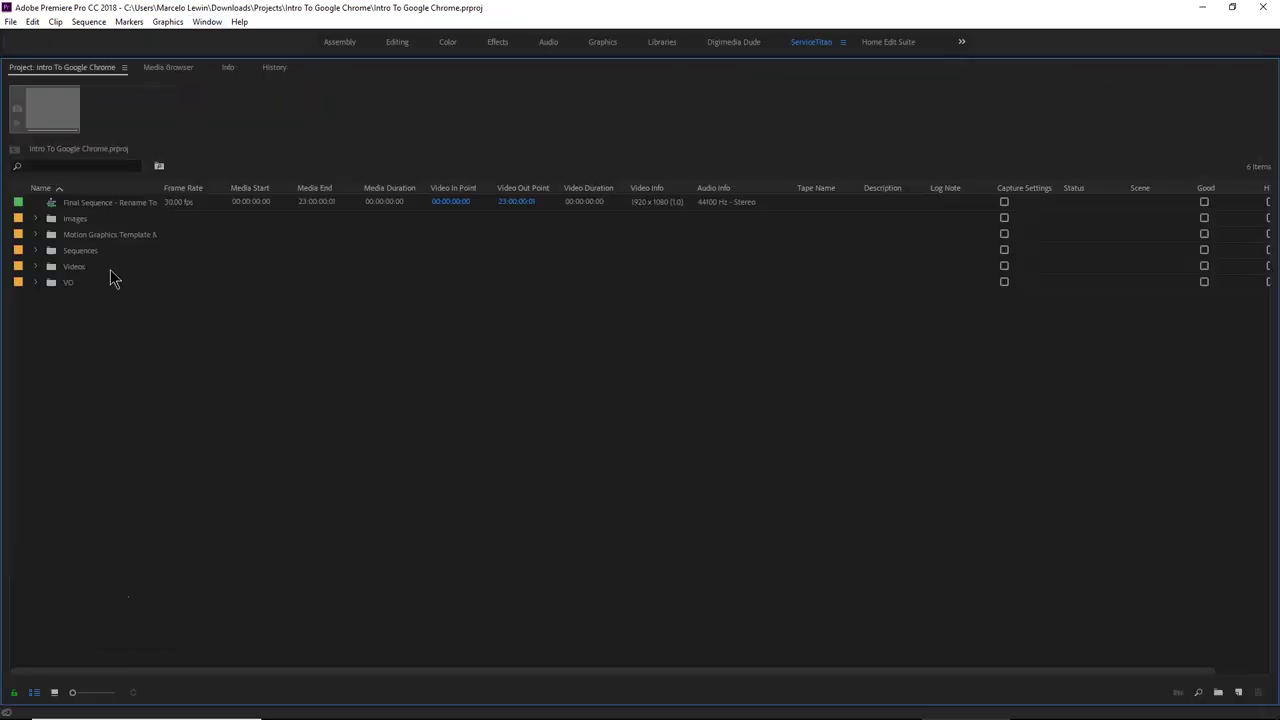
click(36, 218)
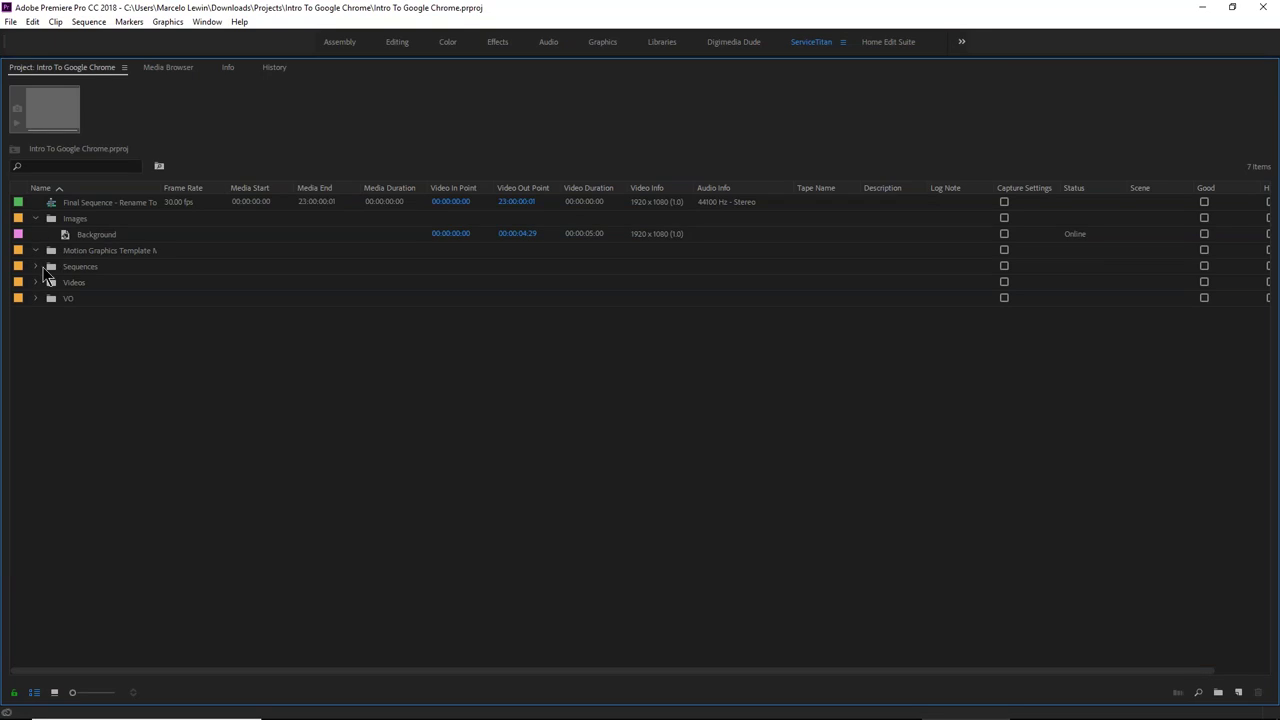
click(36, 266)
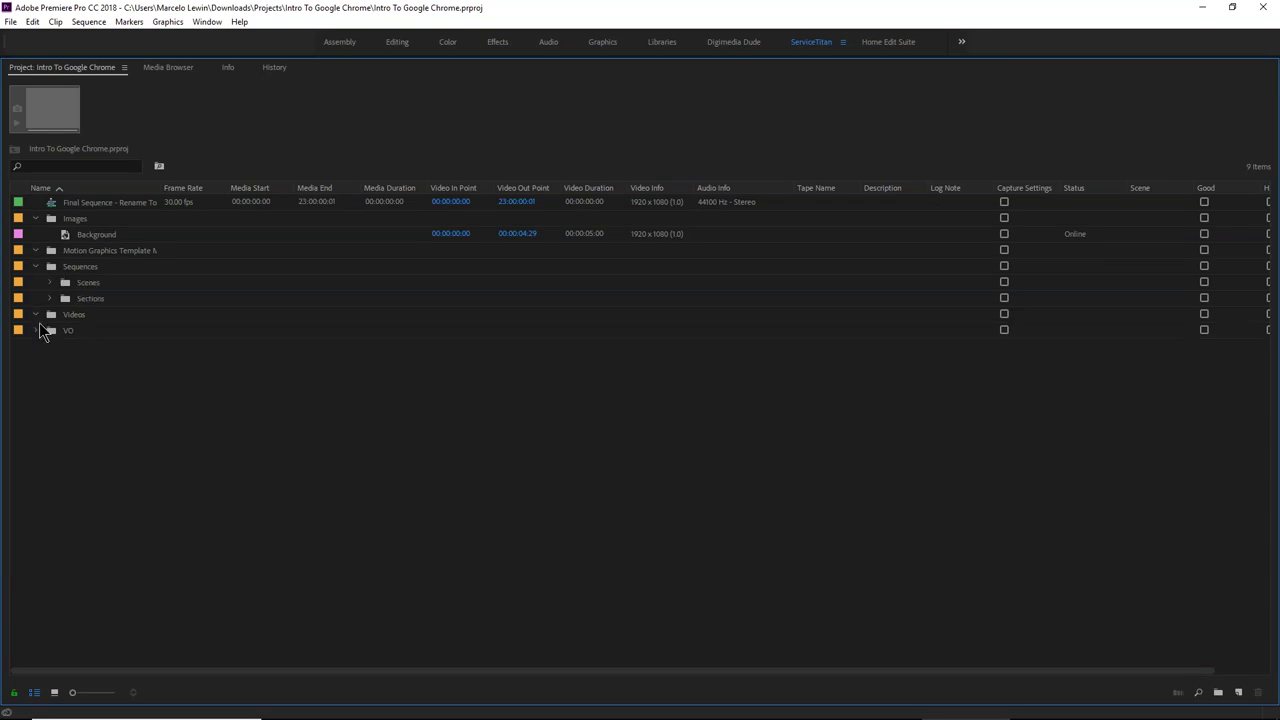
click(50, 298)
click(50, 282)
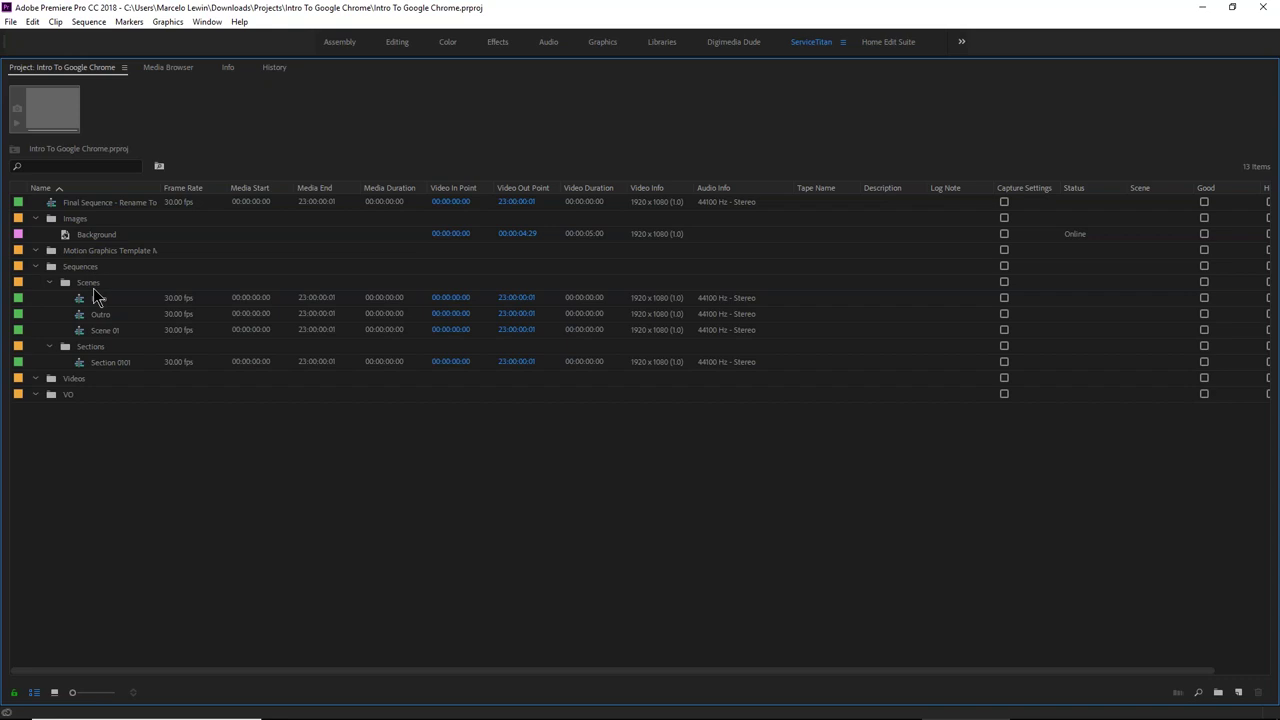
click(118, 365)
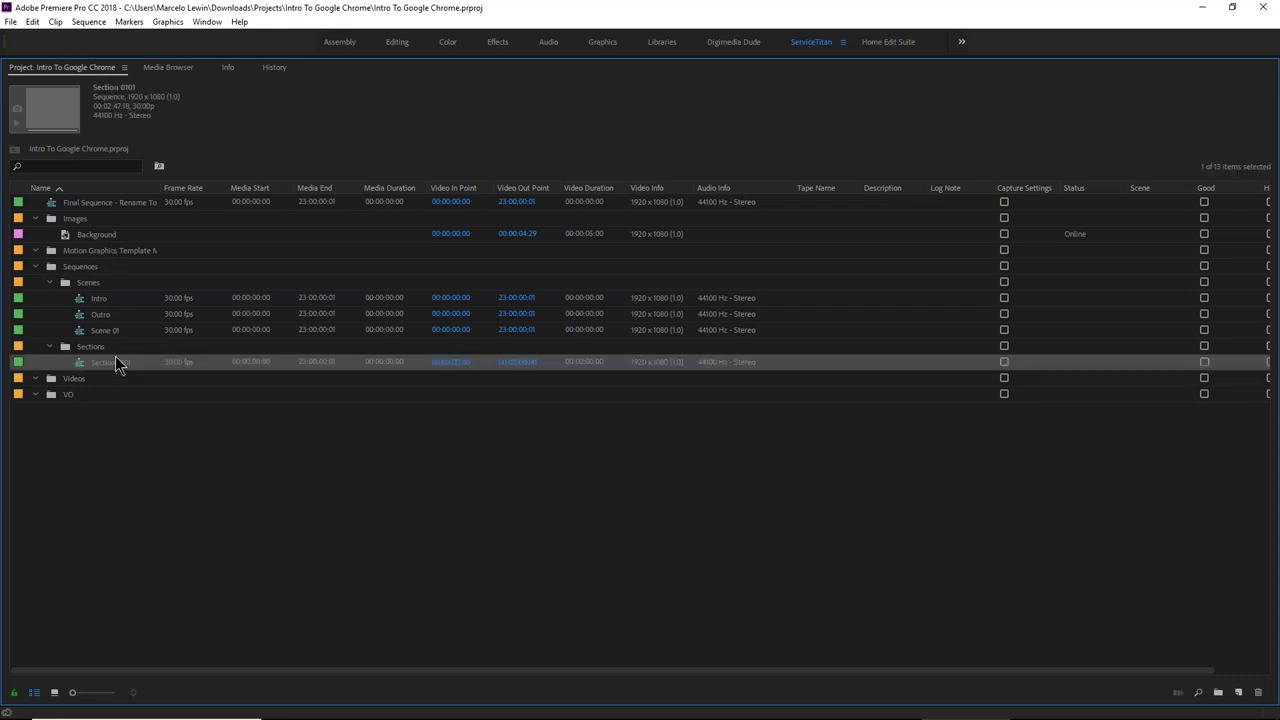
click(115, 332)
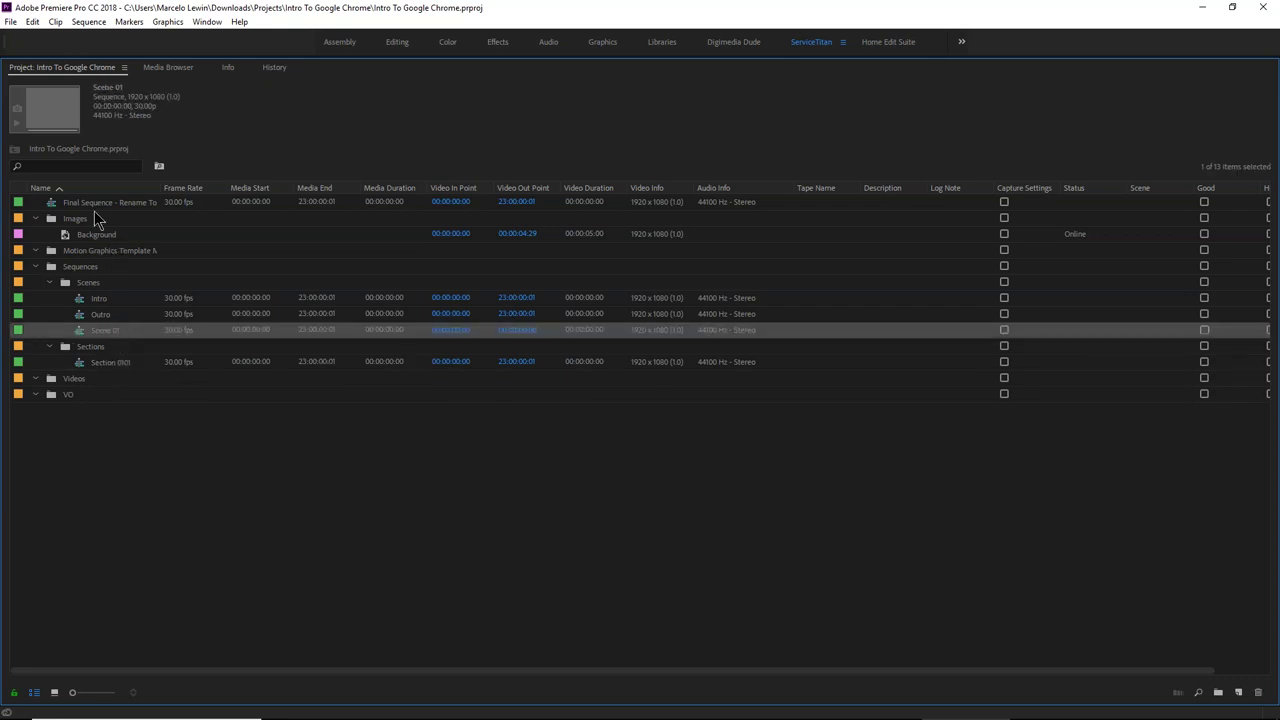
click(91, 205)
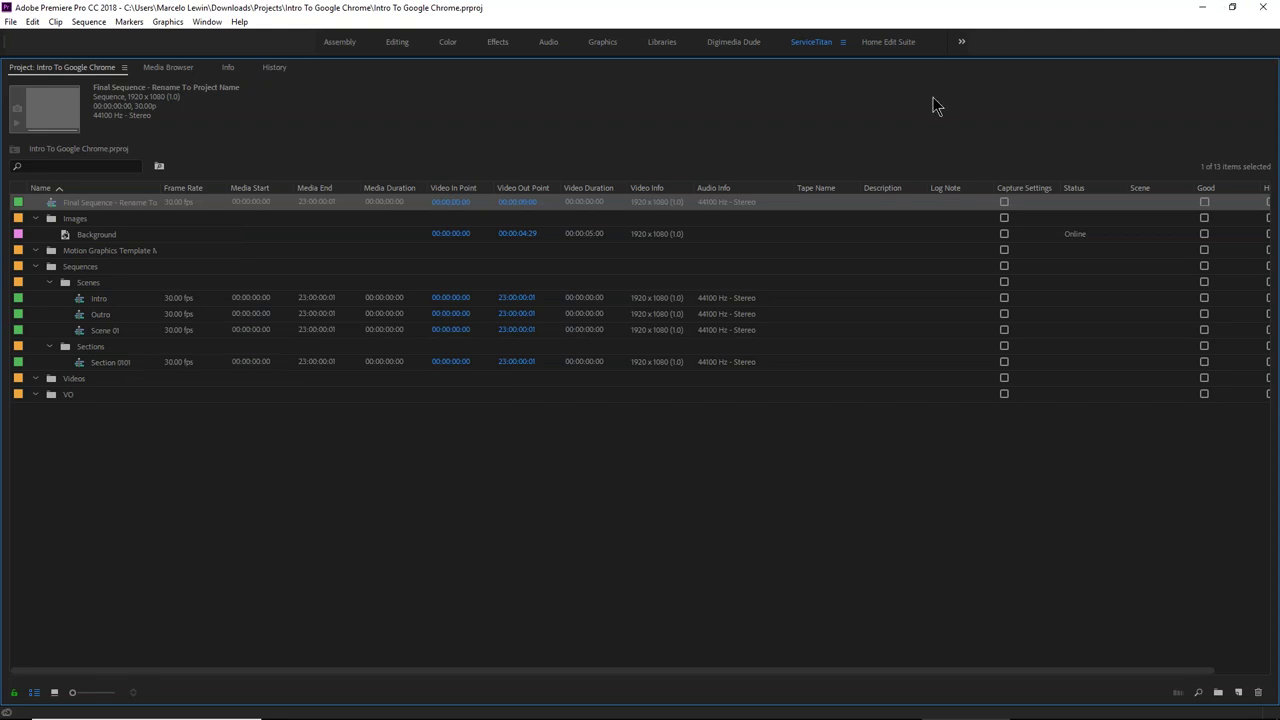
key(grave)
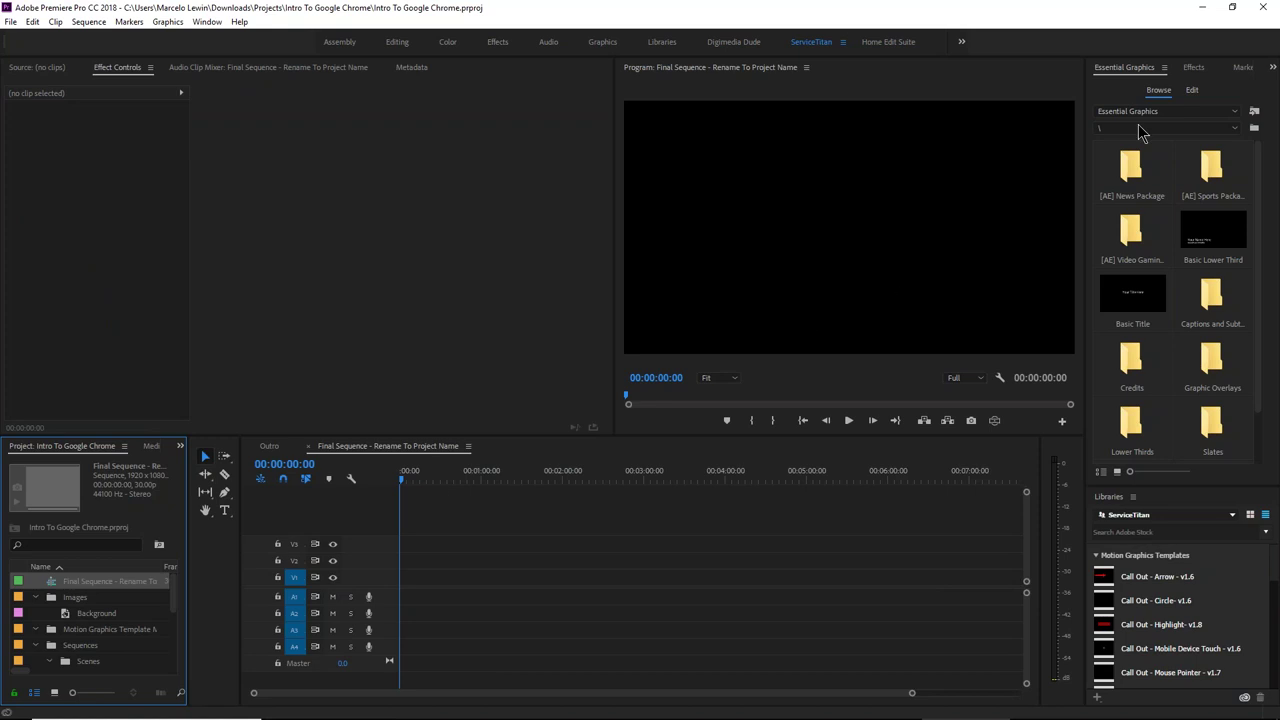
Close Premiere Pro, delete the Projects folder from Downloads and close that folder window
click(1265, 10)
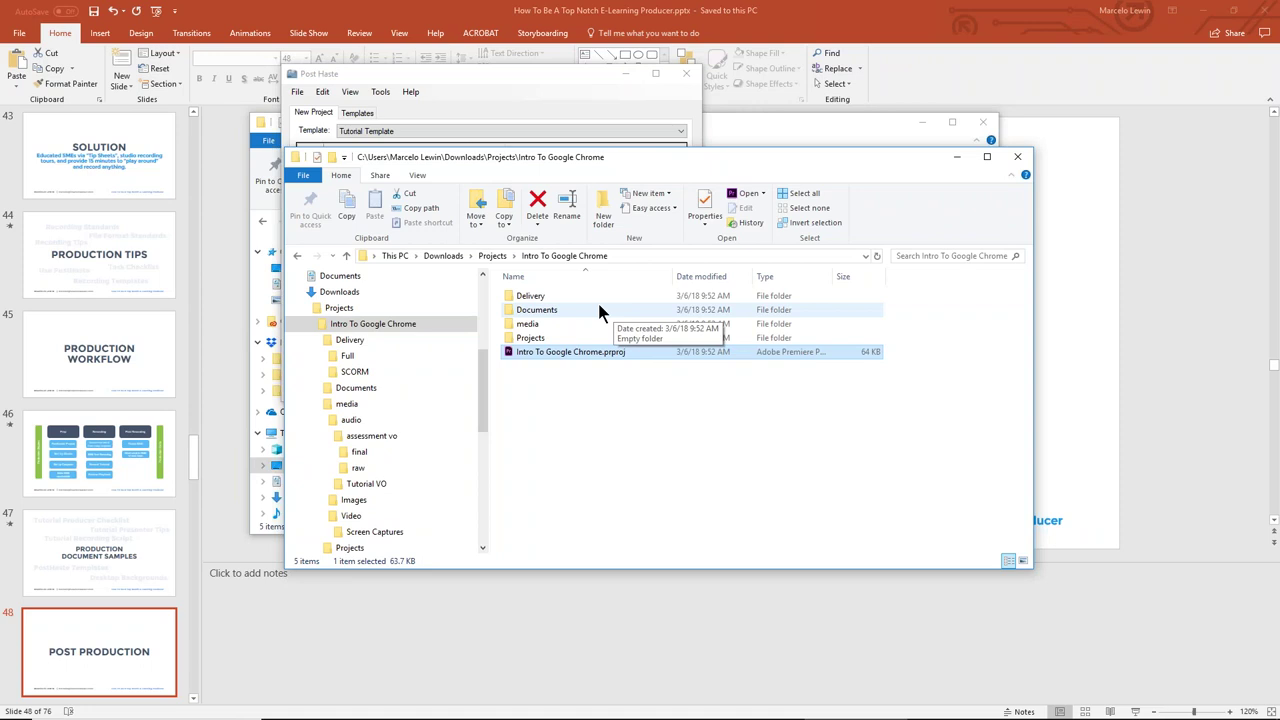
click(347, 290)
right_click(530, 298)
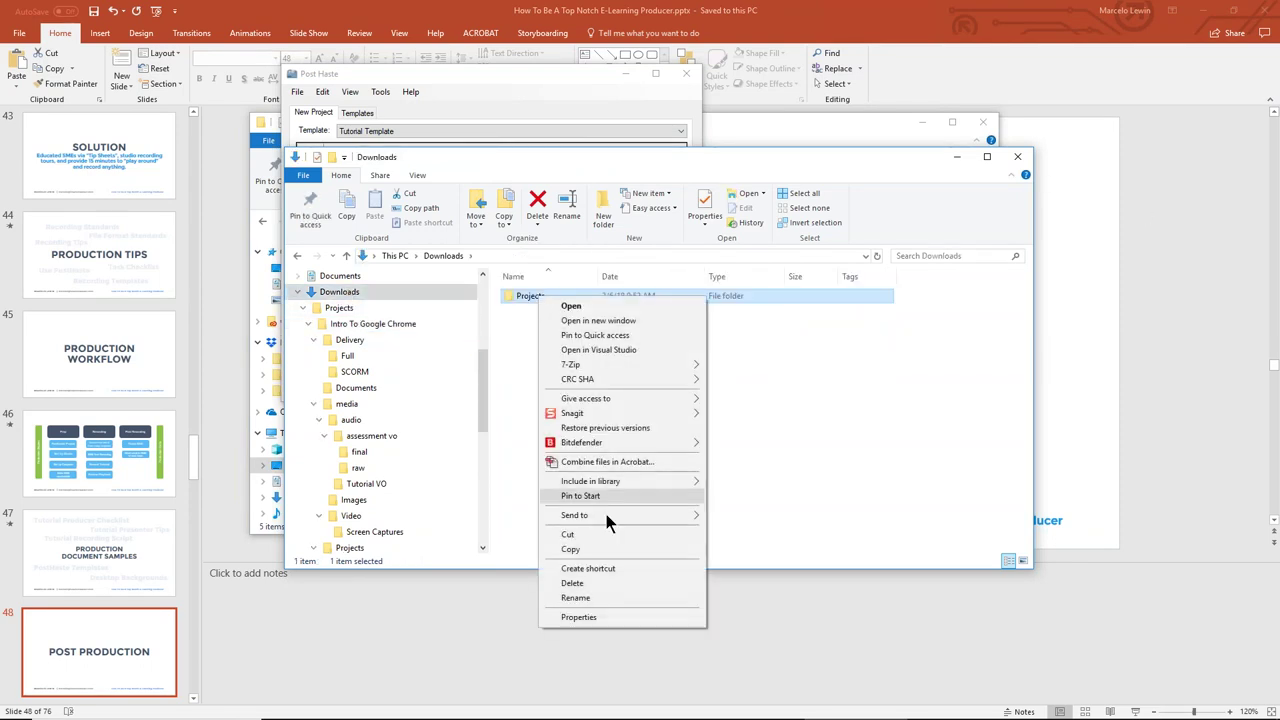
click(572, 583)
click(1017, 157)
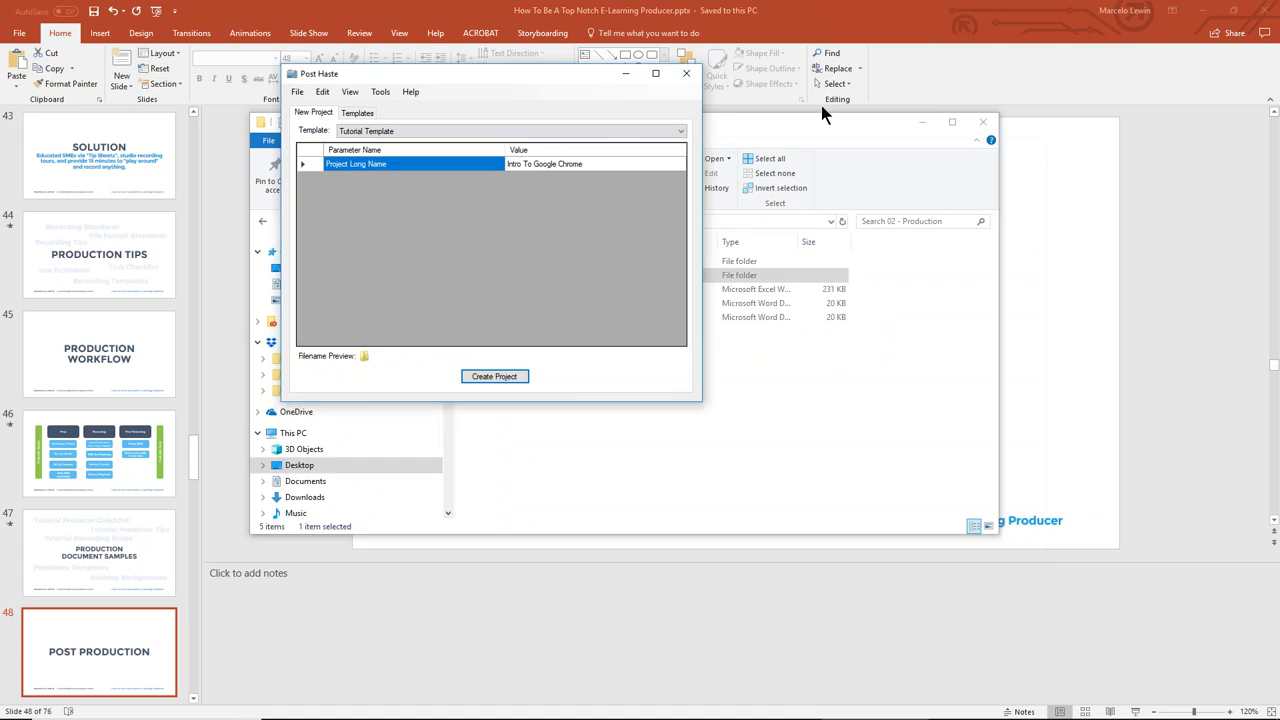
Close Post Haste and open the 03 - Post-Production folder inside How To Be A Top Notch E-Learning Producer
click(685, 76)
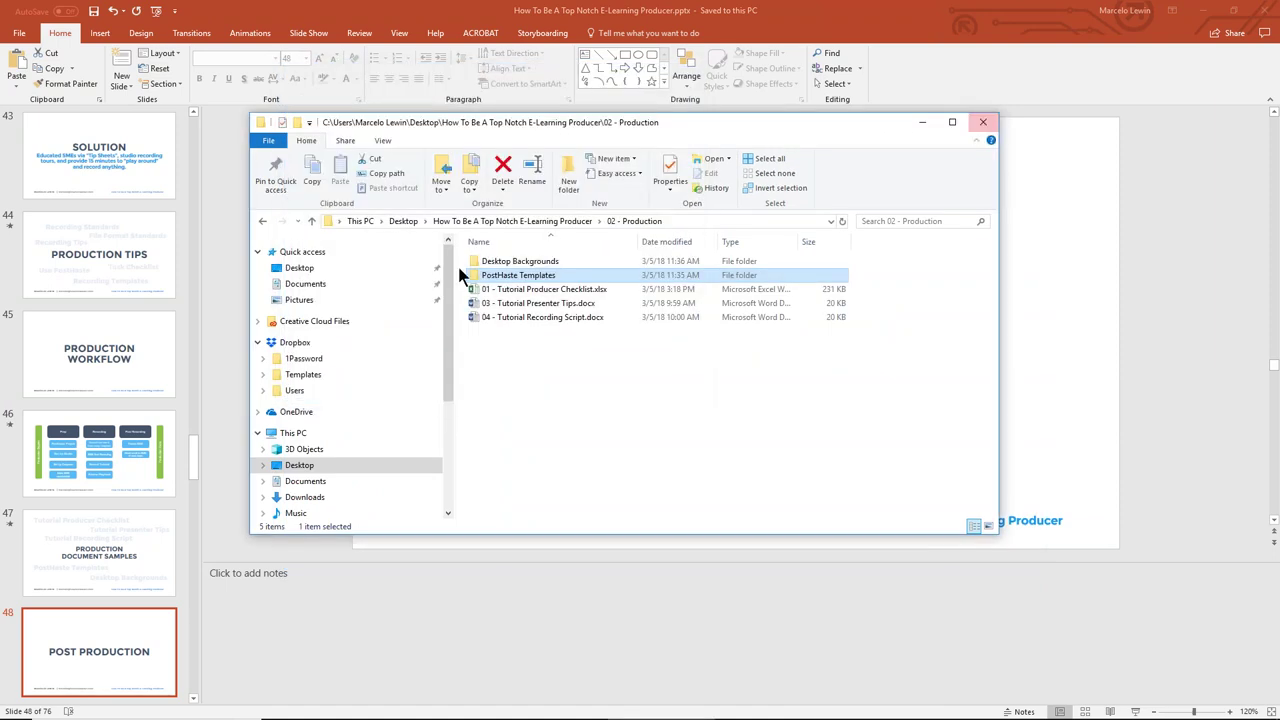
click(528, 221)
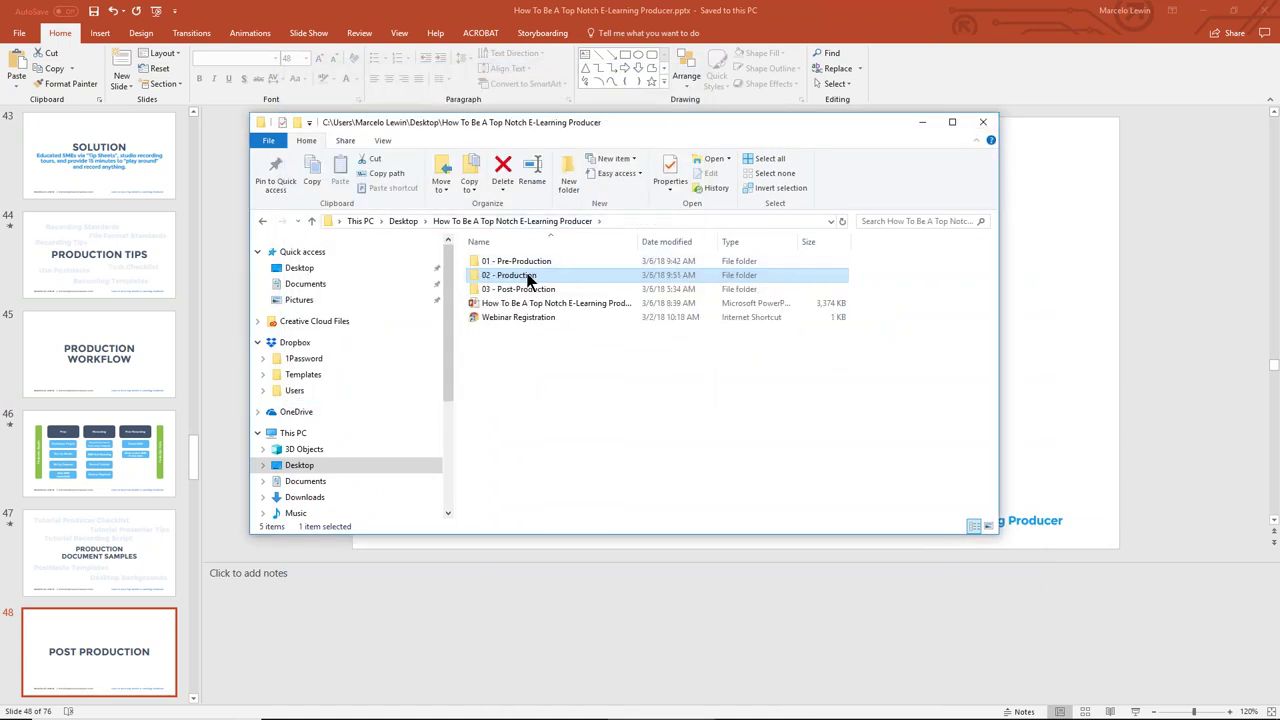
double_click(524, 288)
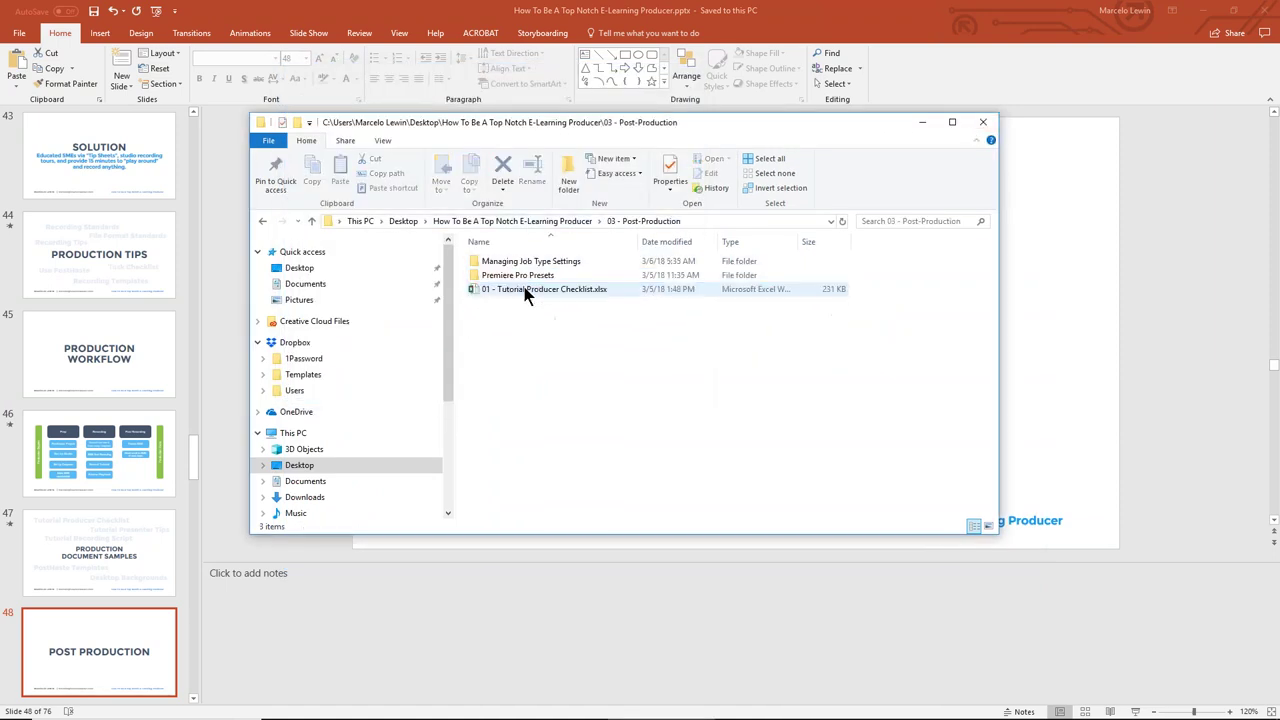
Return to the PowerPoint presentation and start the slide show from the Post Production slide
click(1135, 300)
scroll(150, 580, down, 3)
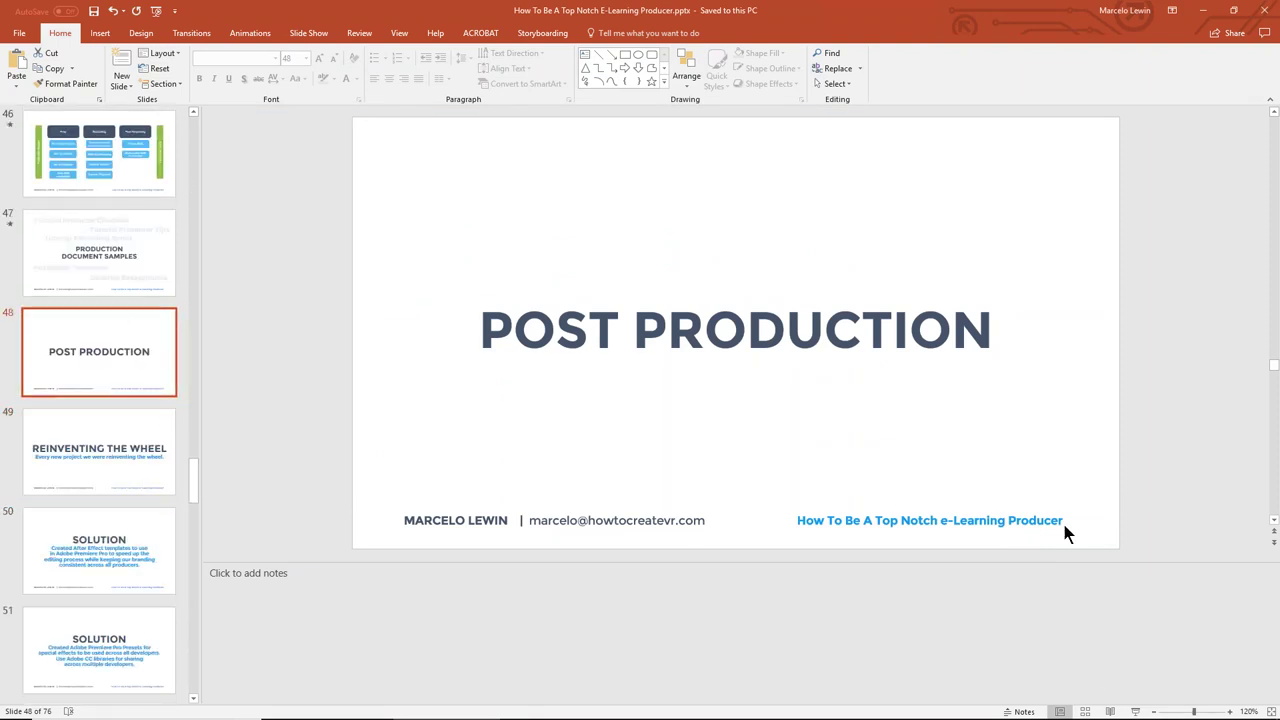
click(1134, 712)
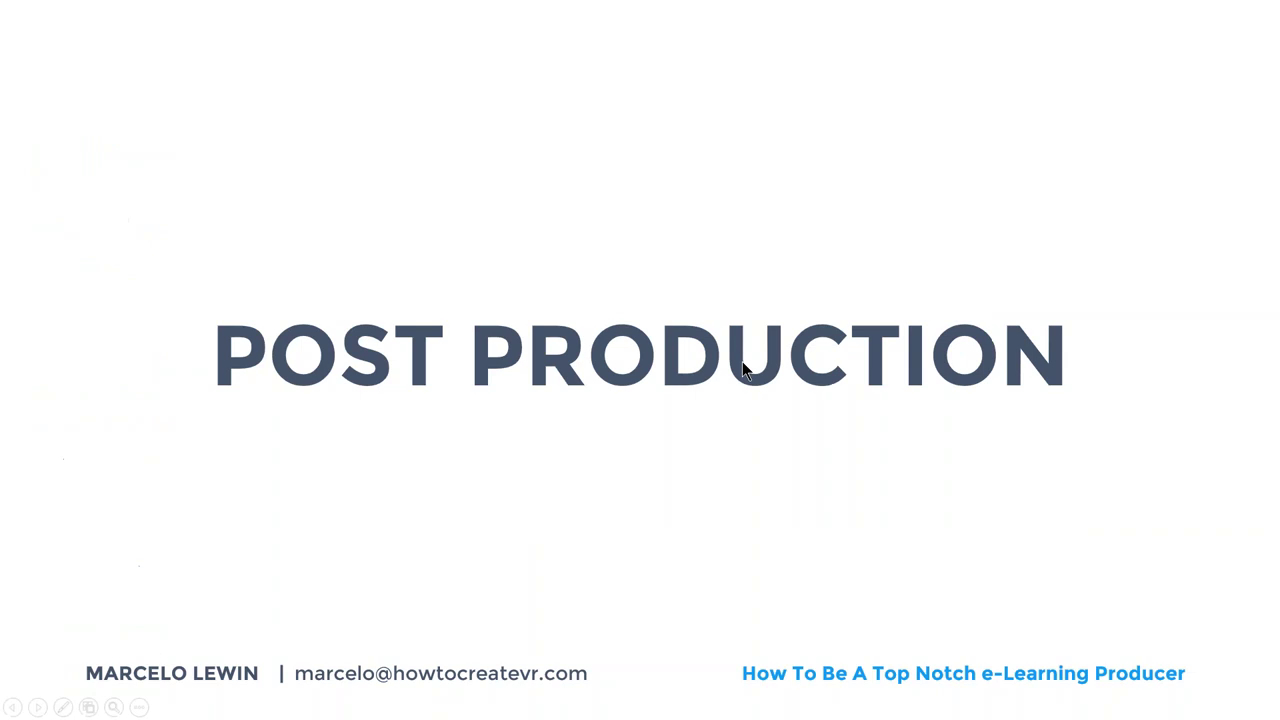
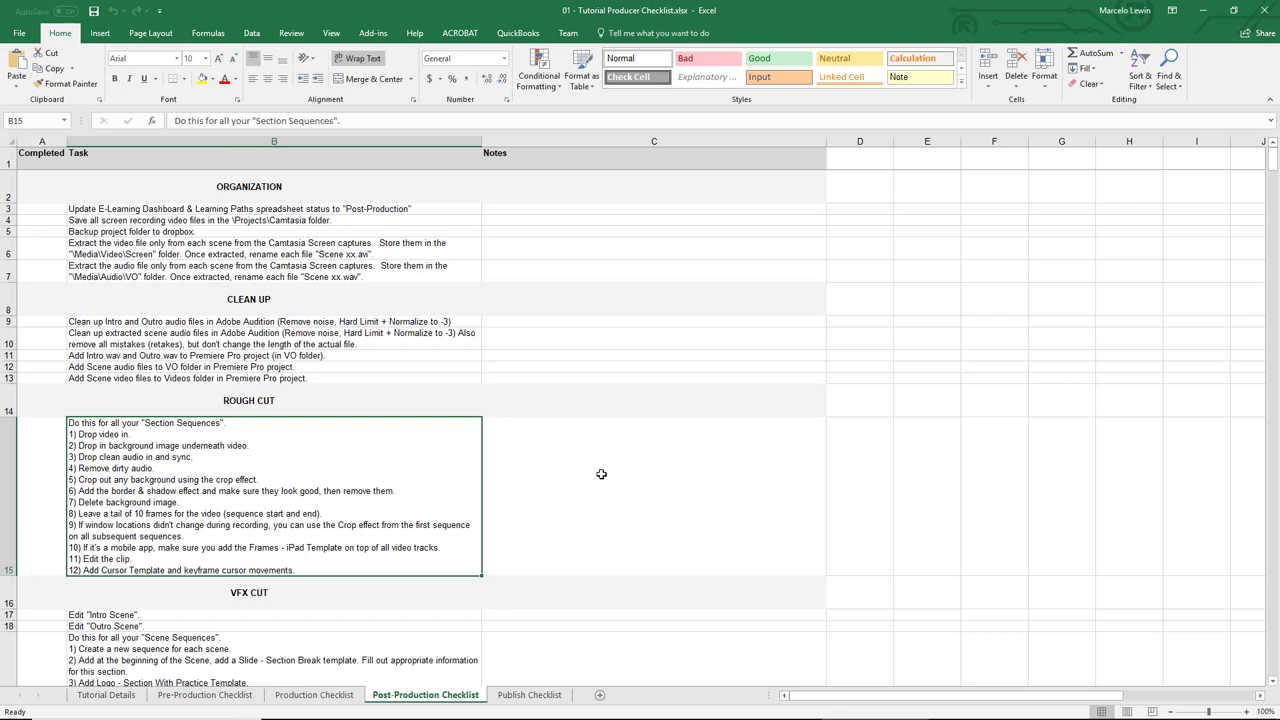
Examine the Approval tasks on the Publish Checklist sheet, including the suggested Frame.io review message to the presenter
click(529, 697)
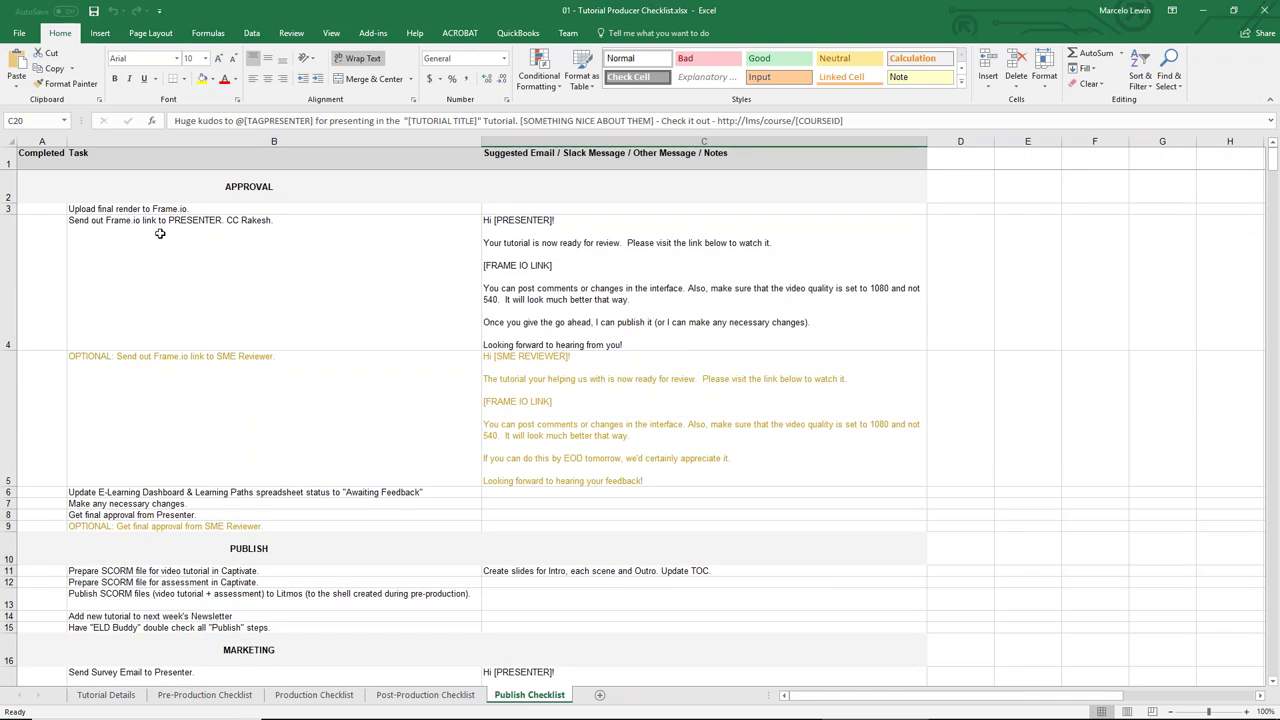
click(176, 298)
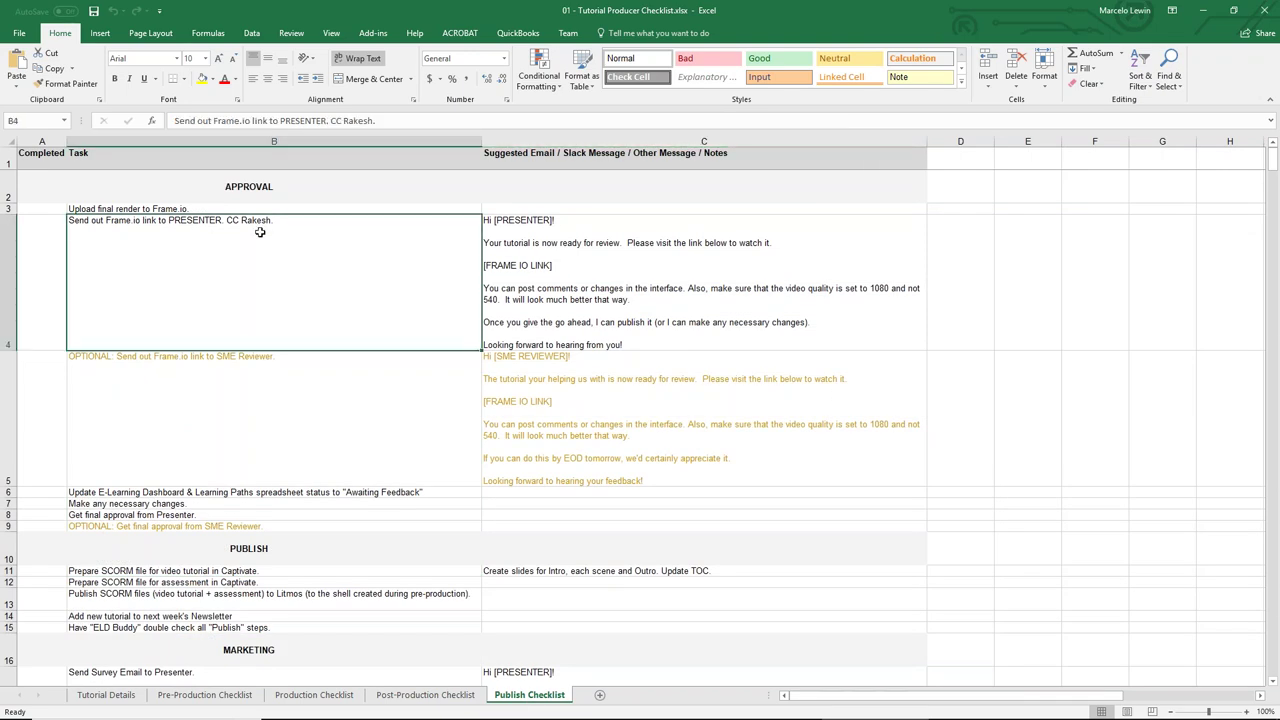
click(527, 243)
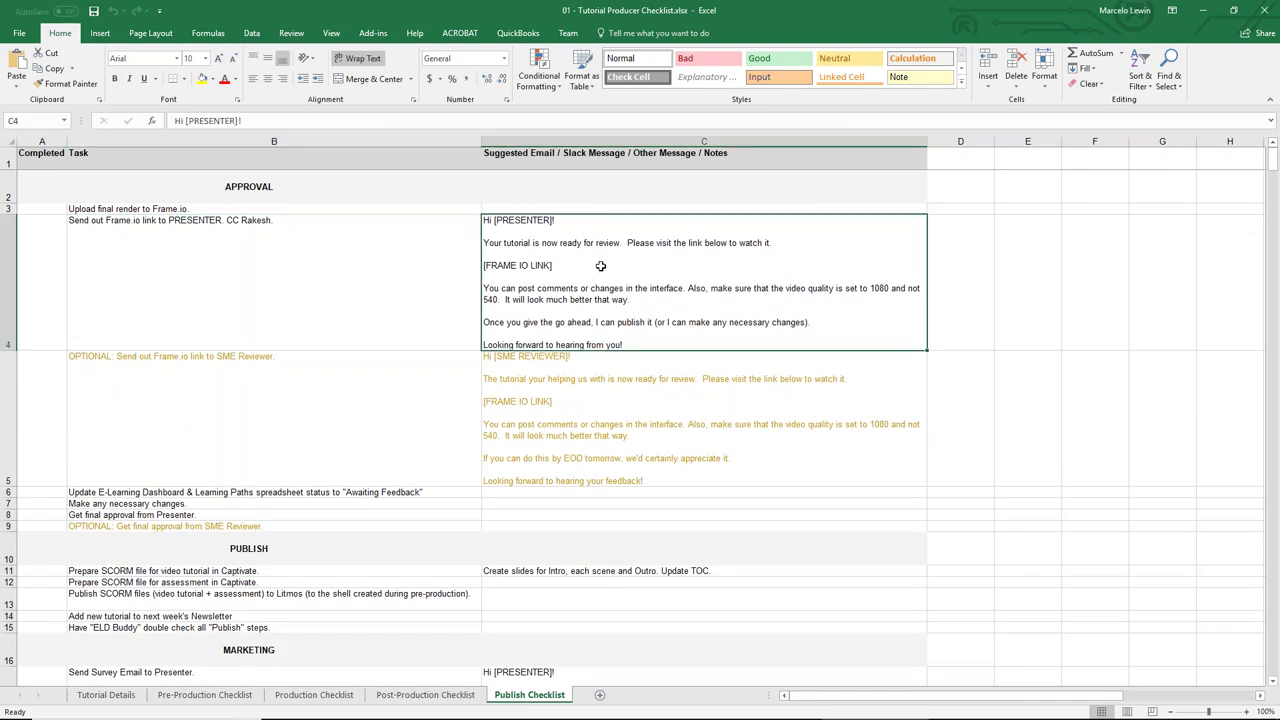
scroll(606, 283, down, 2)
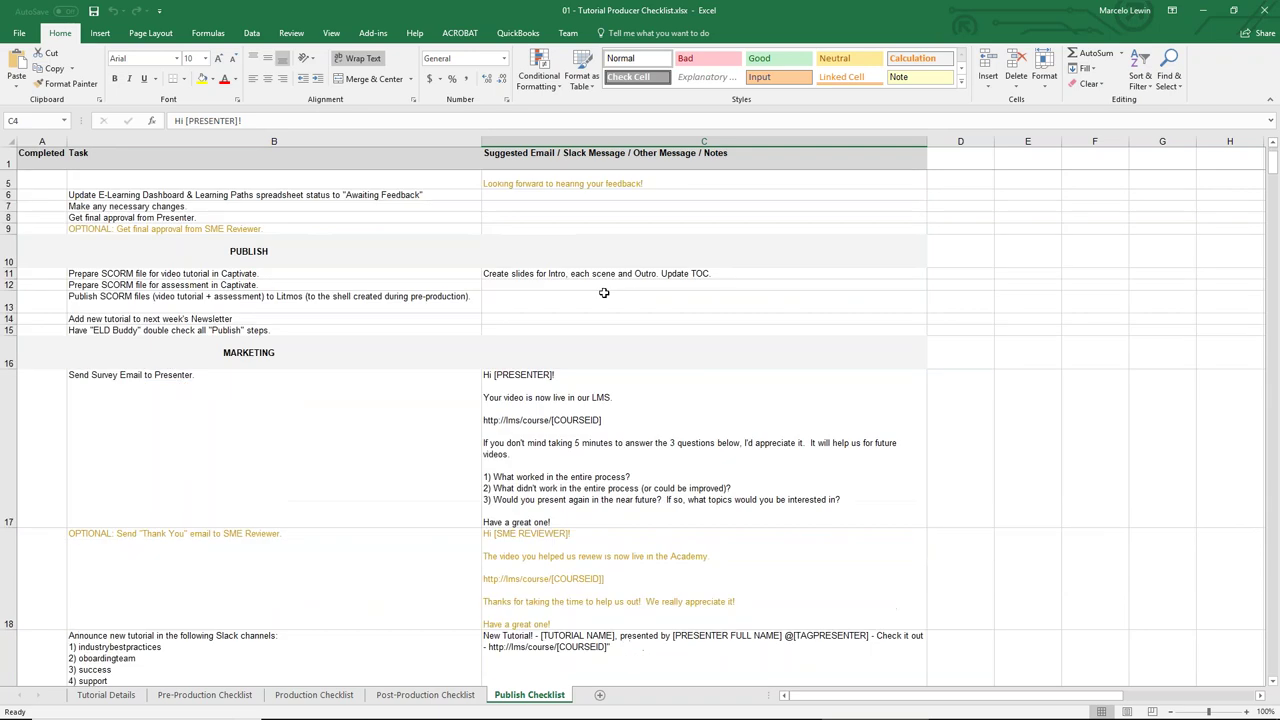
Go through the Publish section's tasks in the Task column, from preparing the SCORM file for the video tutorial down to the Marketing section
key(Left)
key(Down)
key(Down)
key(Down)
key(Down)
key(Down)
key(Down)
key(Down)
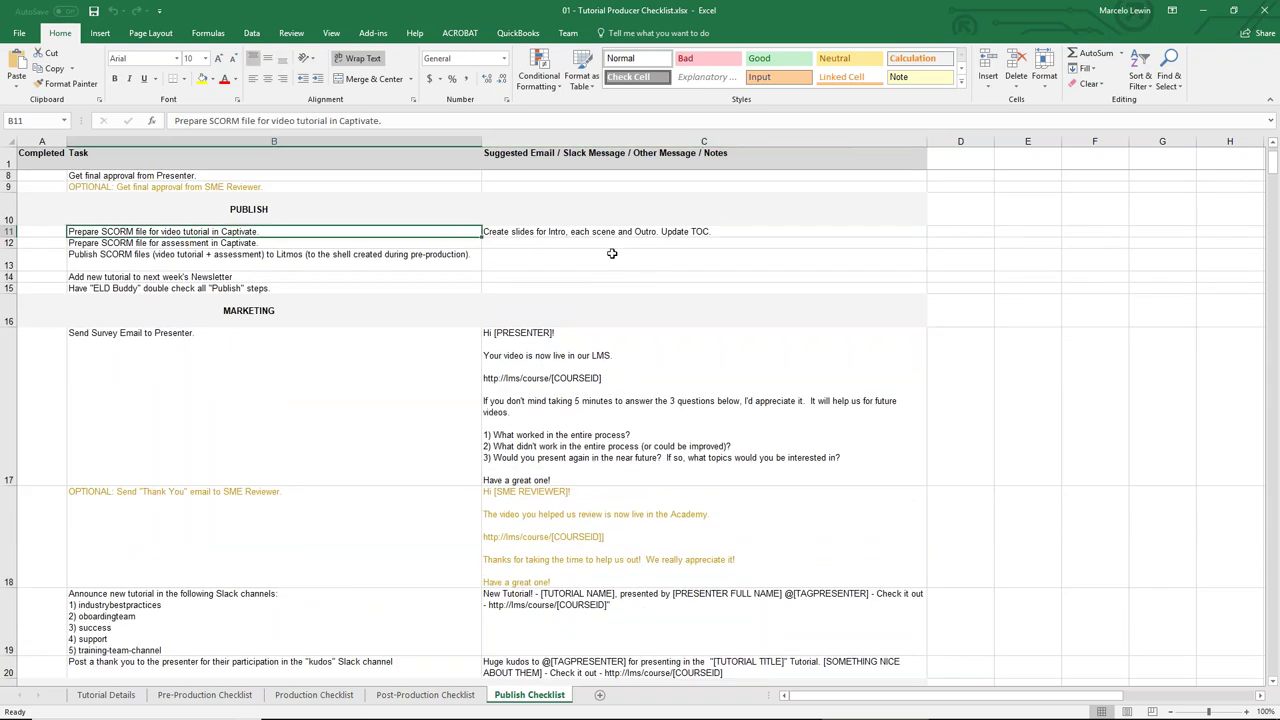
scroll(612, 253, down, 2)
key(Down)
key(Down)
key(Down)
key(Down)
key(Down)
key(Down)
Examine the Marketing tasks and their suggested messages on the Publish Checklist sheet
scroll(679, 309, down, 1)
drag(371, 391, 560, 395)
click(585, 405)
click(593, 455)
Review the Clean Up tasks in rows 22 to 27, briefly comparing with the Pre-Production Checklist sheet
scroll(596, 452, down, 2)
scroll(600, 449, up, 1)
drag(274, 241, 286, 307)
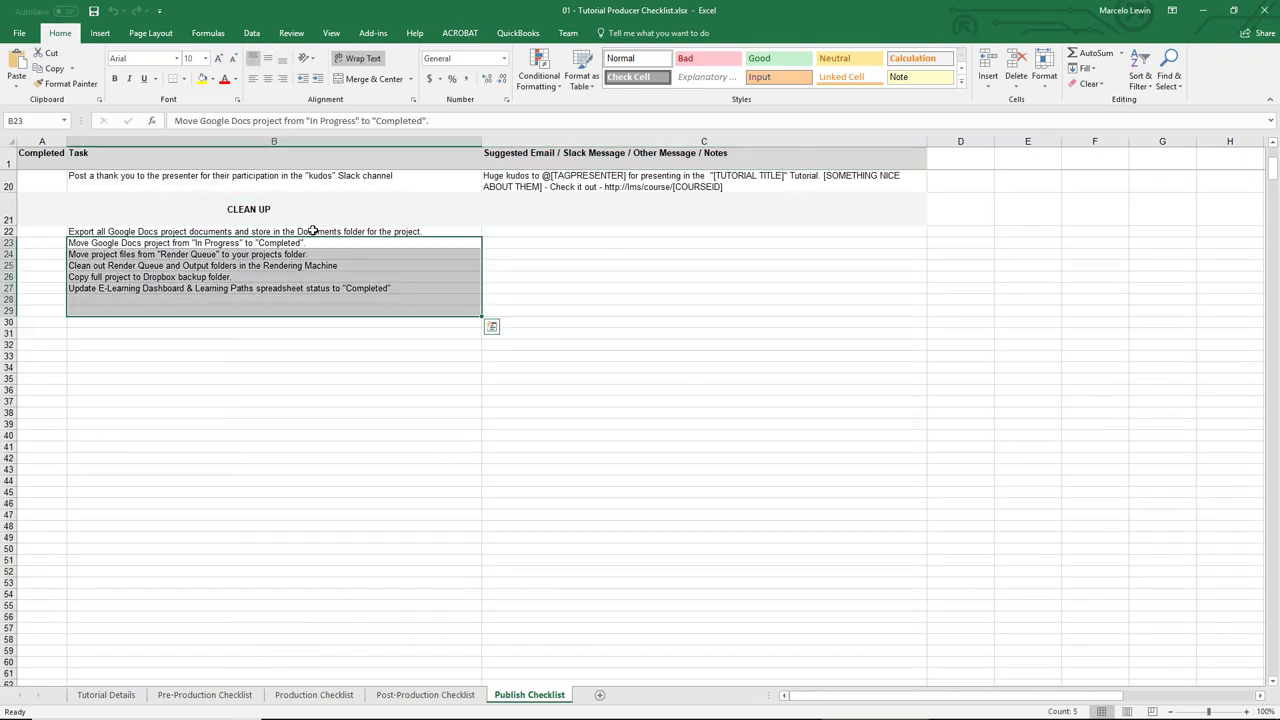
click(312, 231)
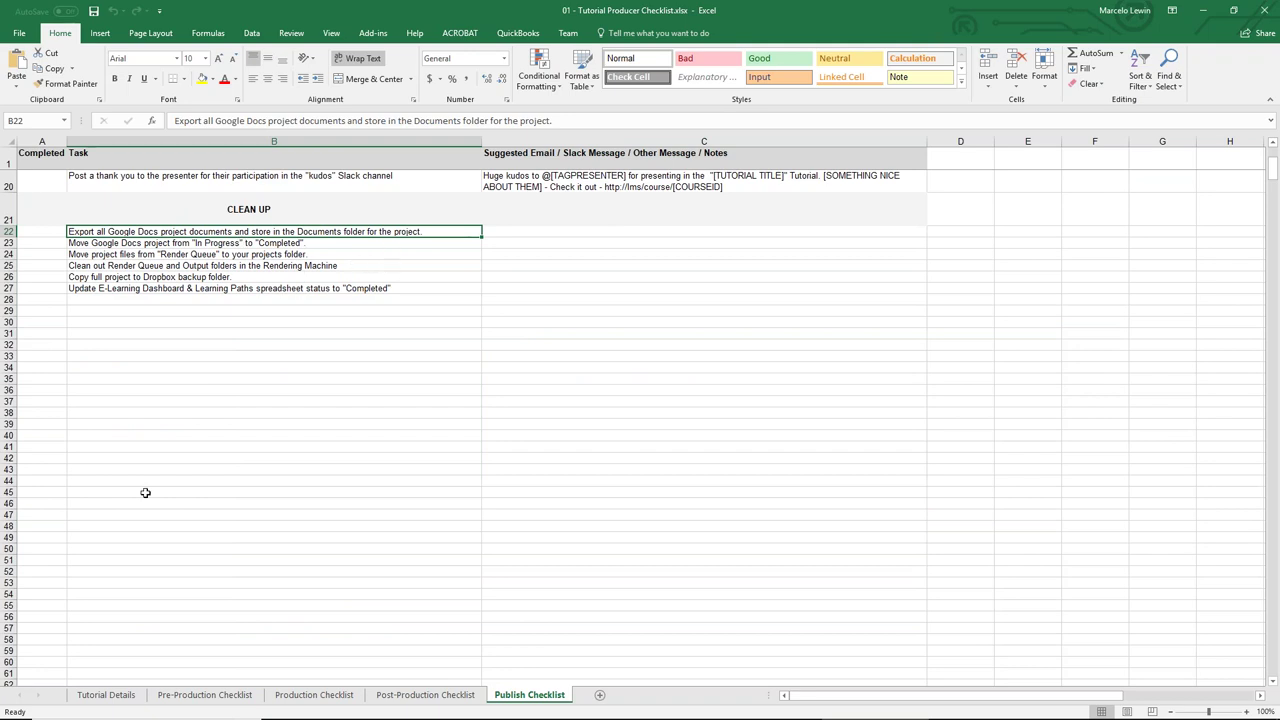
click(197, 696)
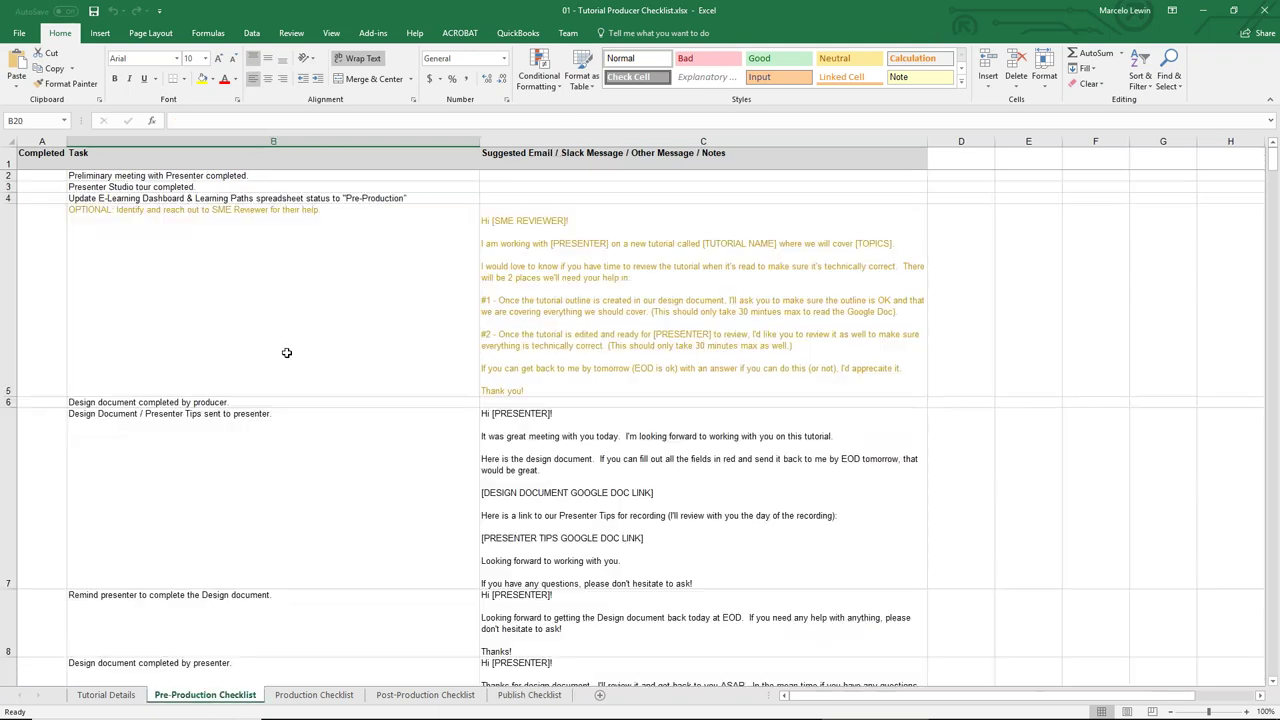
click(530, 695)
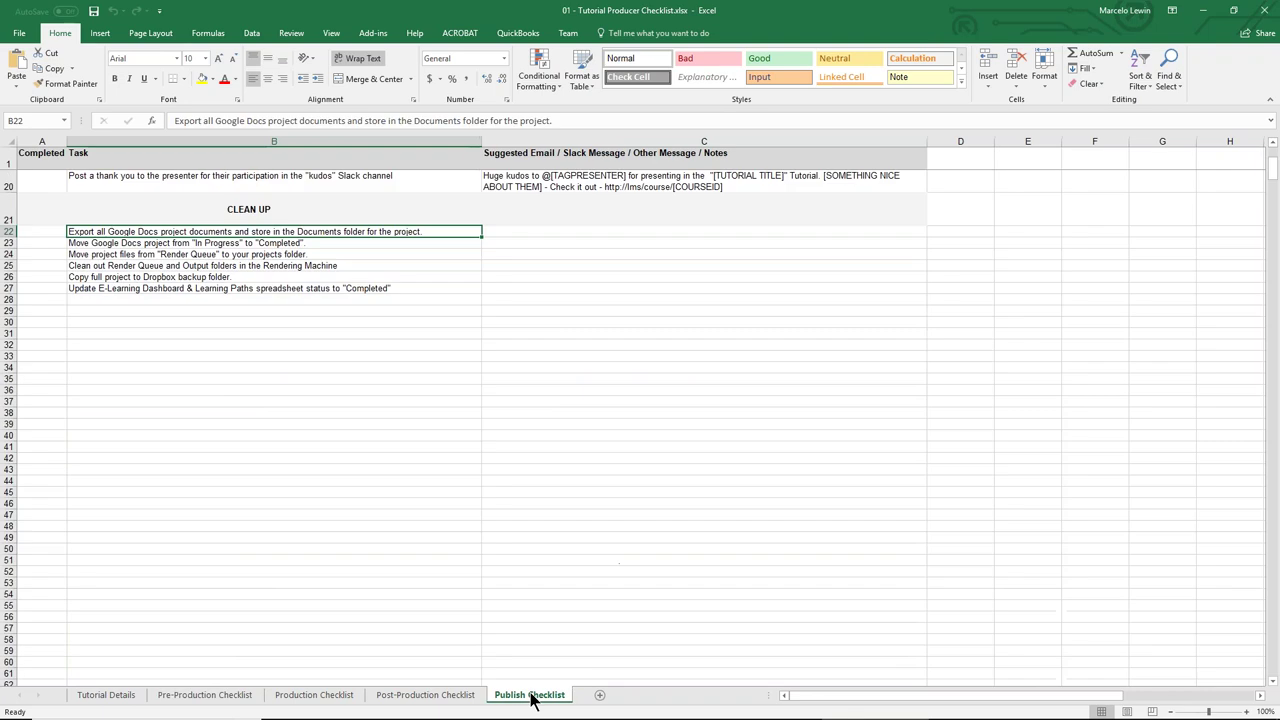
click(268, 300)
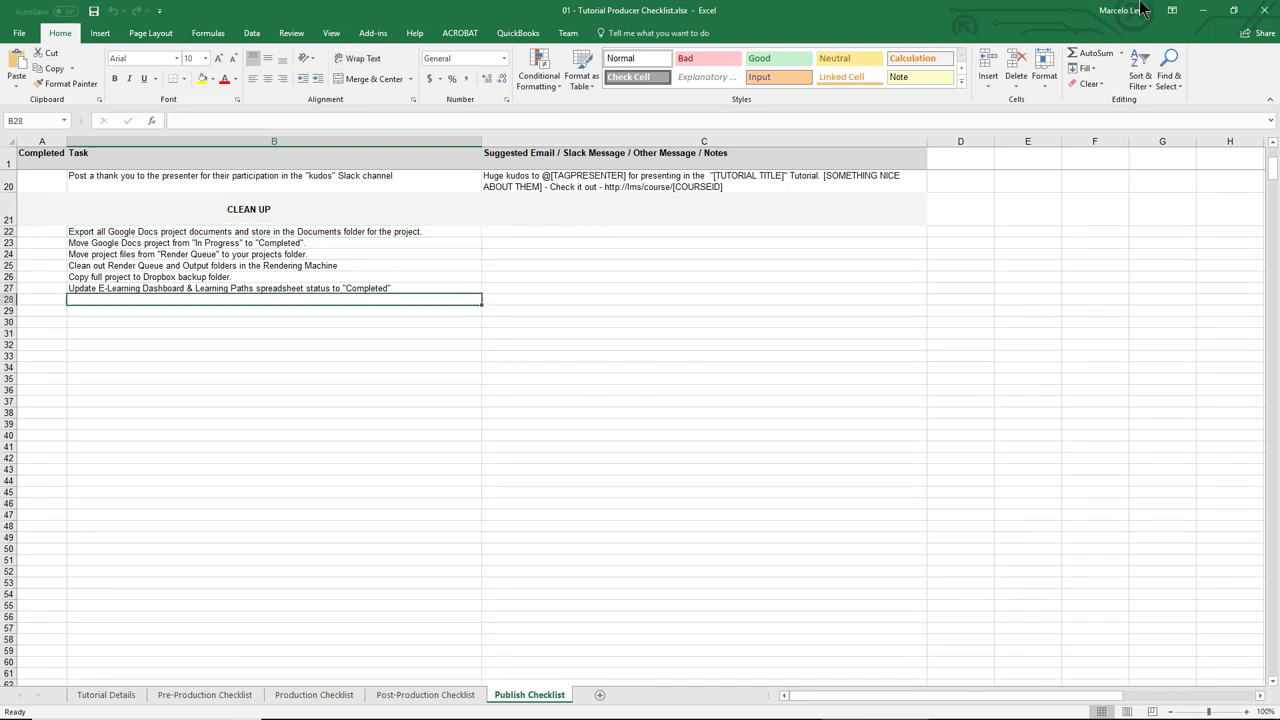
Close the checklist workbook and open the Managing Job Type Settings project from its Post-Production subfolder in Adobe Premiere Pro
click(1260, 12)
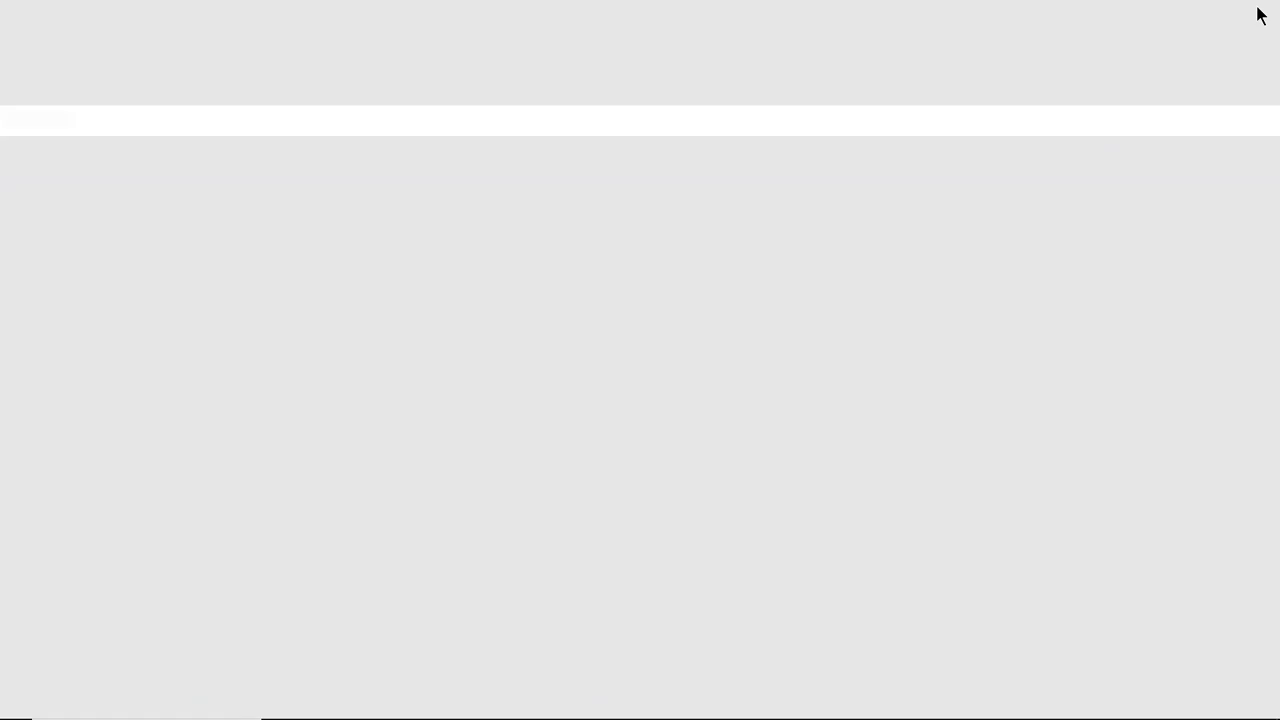
click(567, 282)
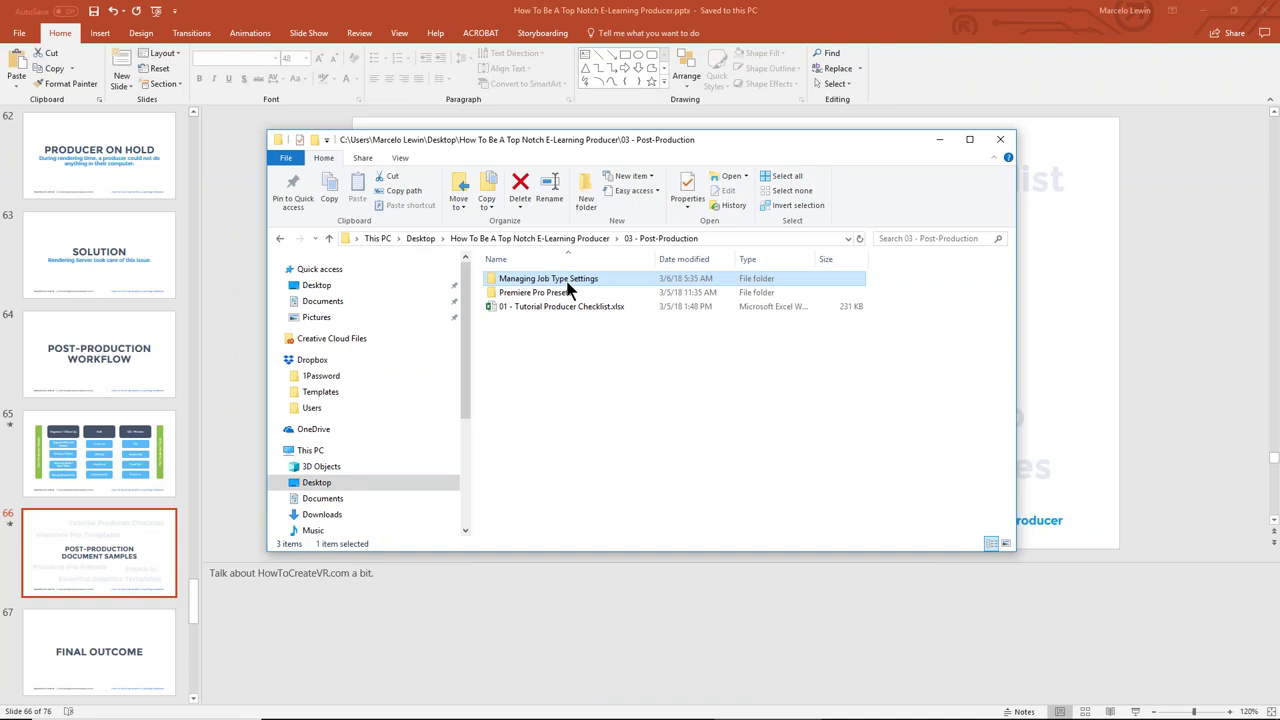
double_click(567, 285)
click(547, 334)
double_click(547, 334)
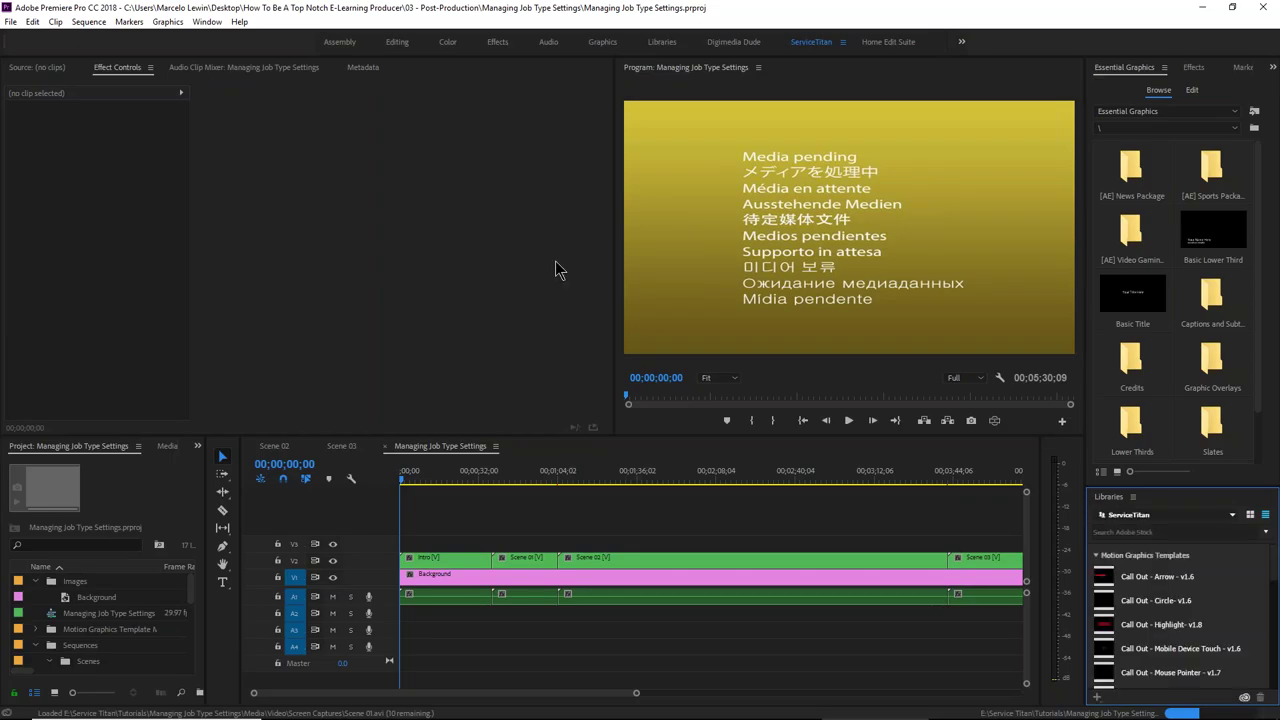
Fit the whole sequence in the timeline, then examine the project's sequences, inspecting Managing Job Type Settings, Intro and Section 0101
click(492, 525)
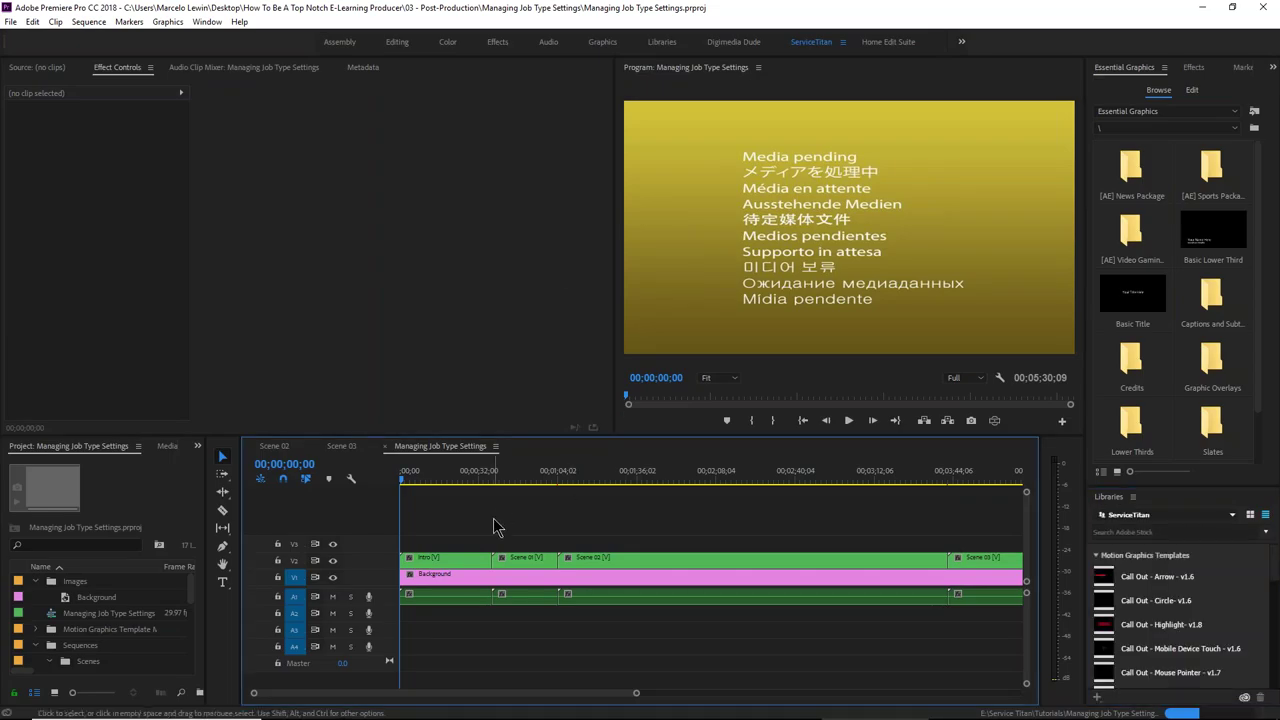
key(backslash)
click(135, 613)
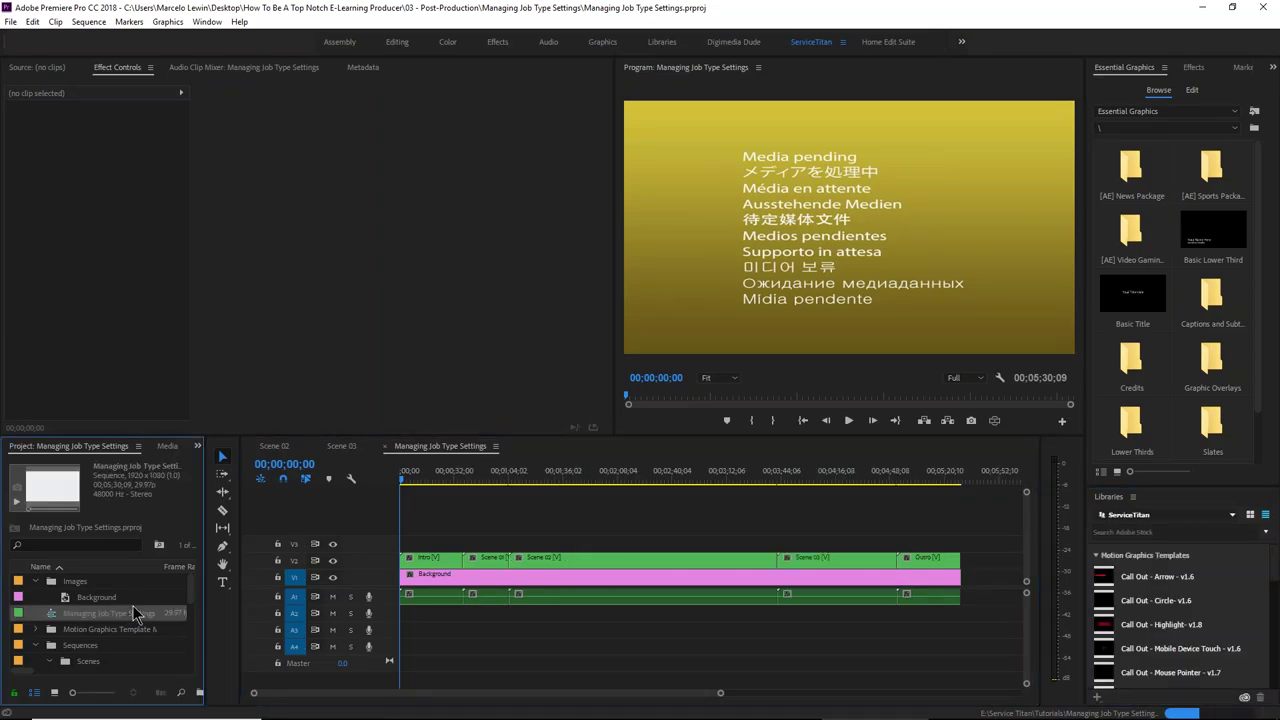
key(grave)
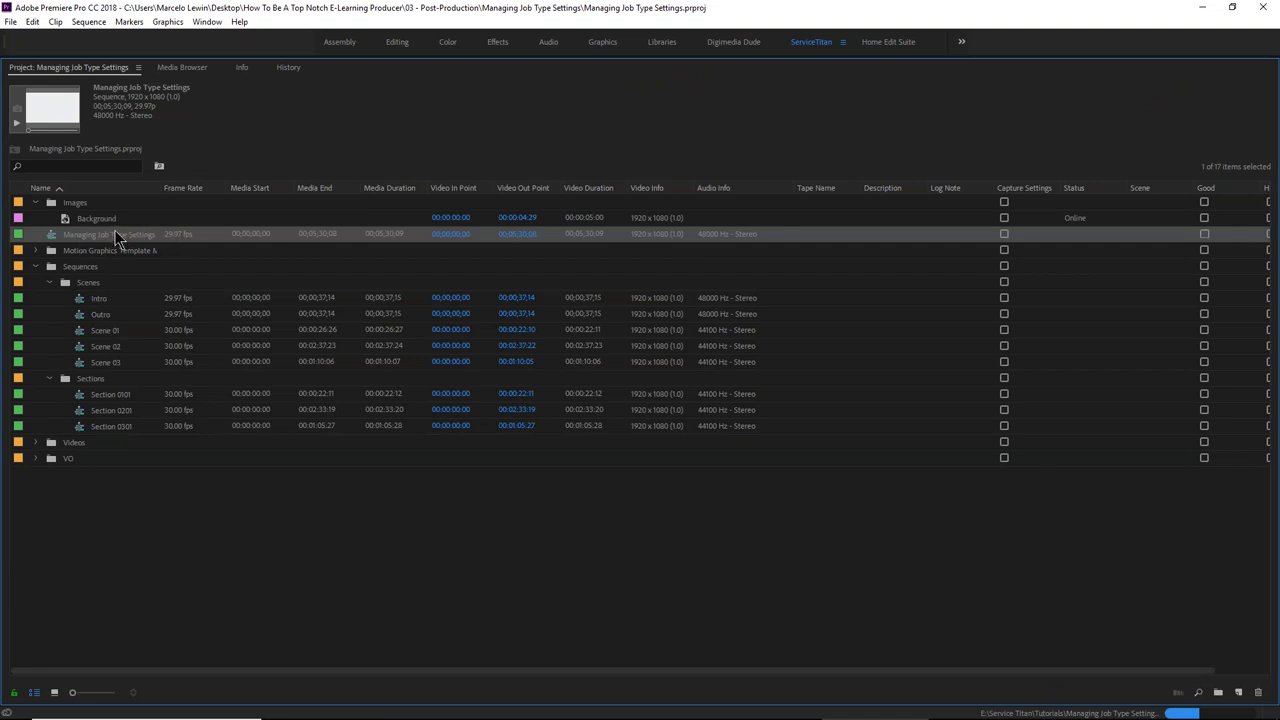
click(105, 303)
click(120, 397)
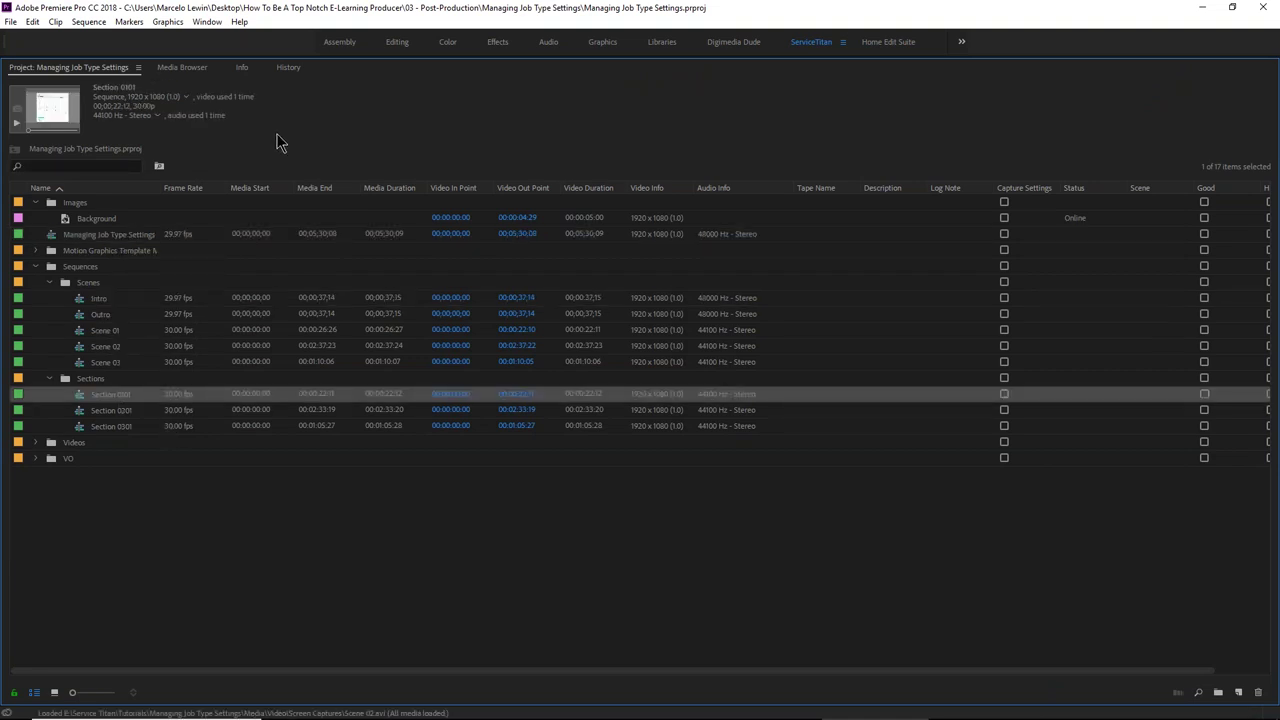
Restore the panel layout and close the other open sequences, keeping only Managing Job Type Settings in the timeline
key(grave)
click(319, 447)
click(257, 447)
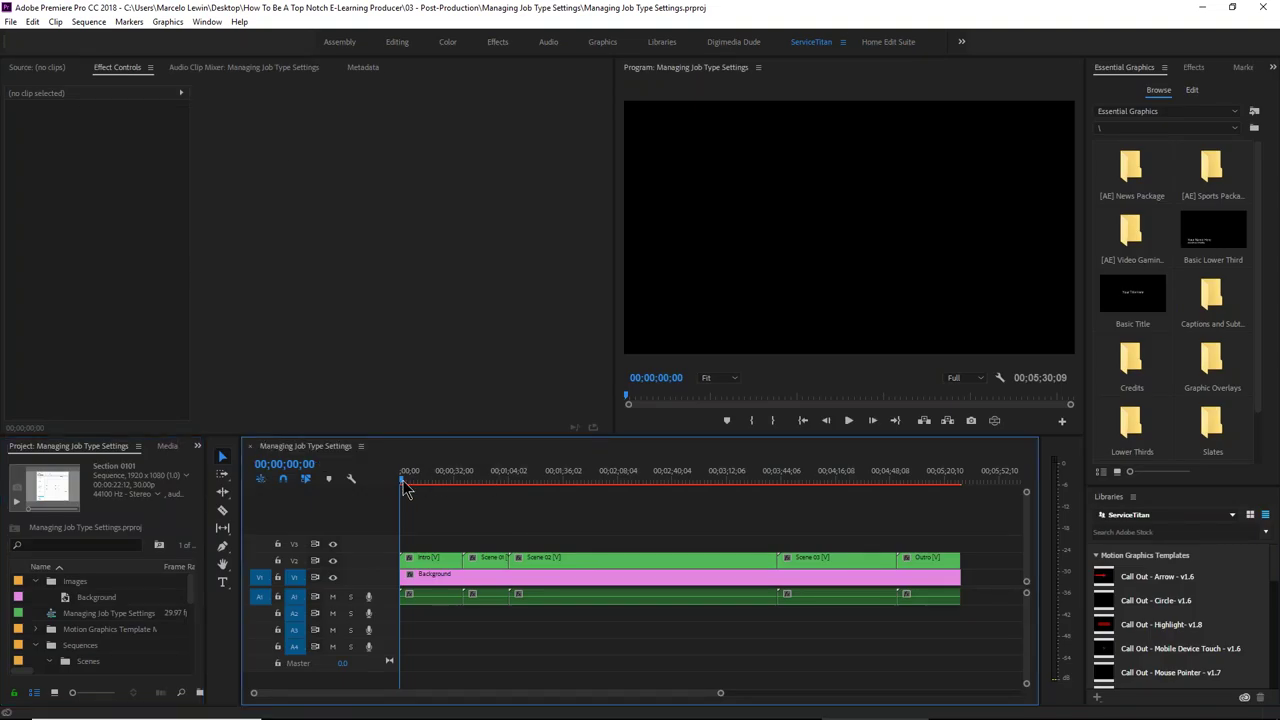
Scrub the Managing Job Type Settings sequence, then open its nested Scene 02 sequence and scrub through that
drag(418, 480, 643, 498)
click(547, 558)
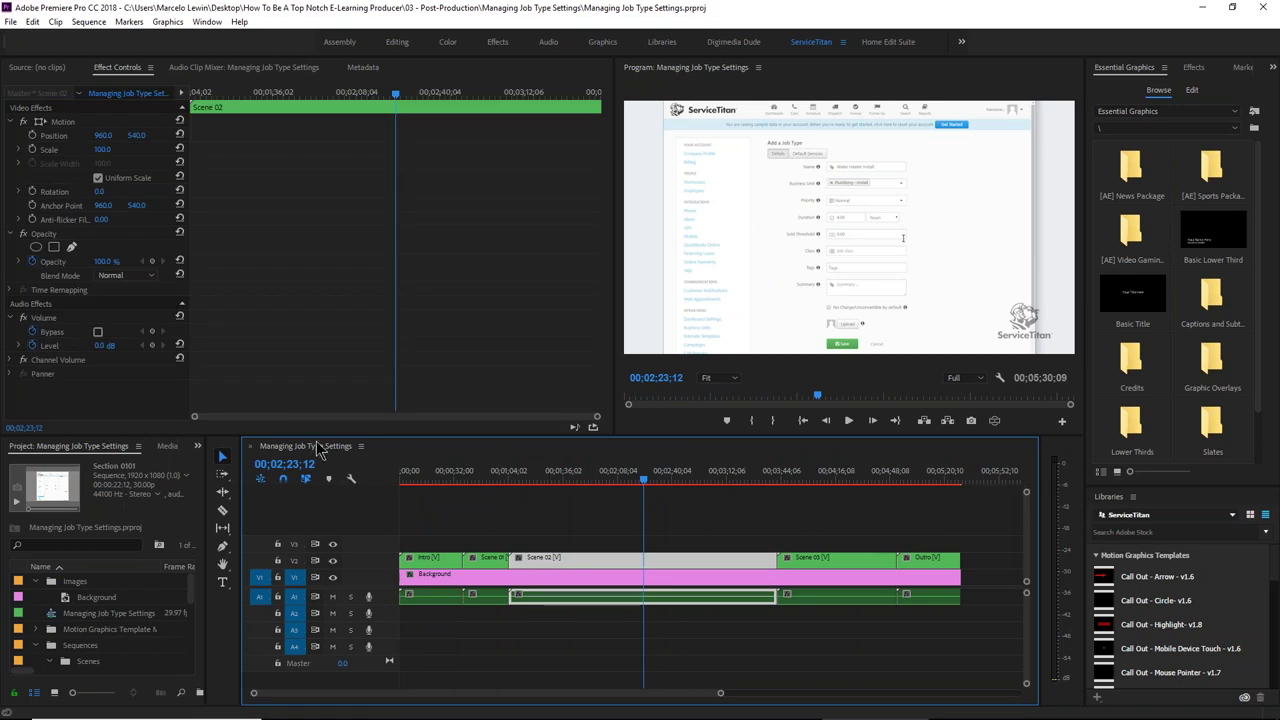
double_click(574, 558)
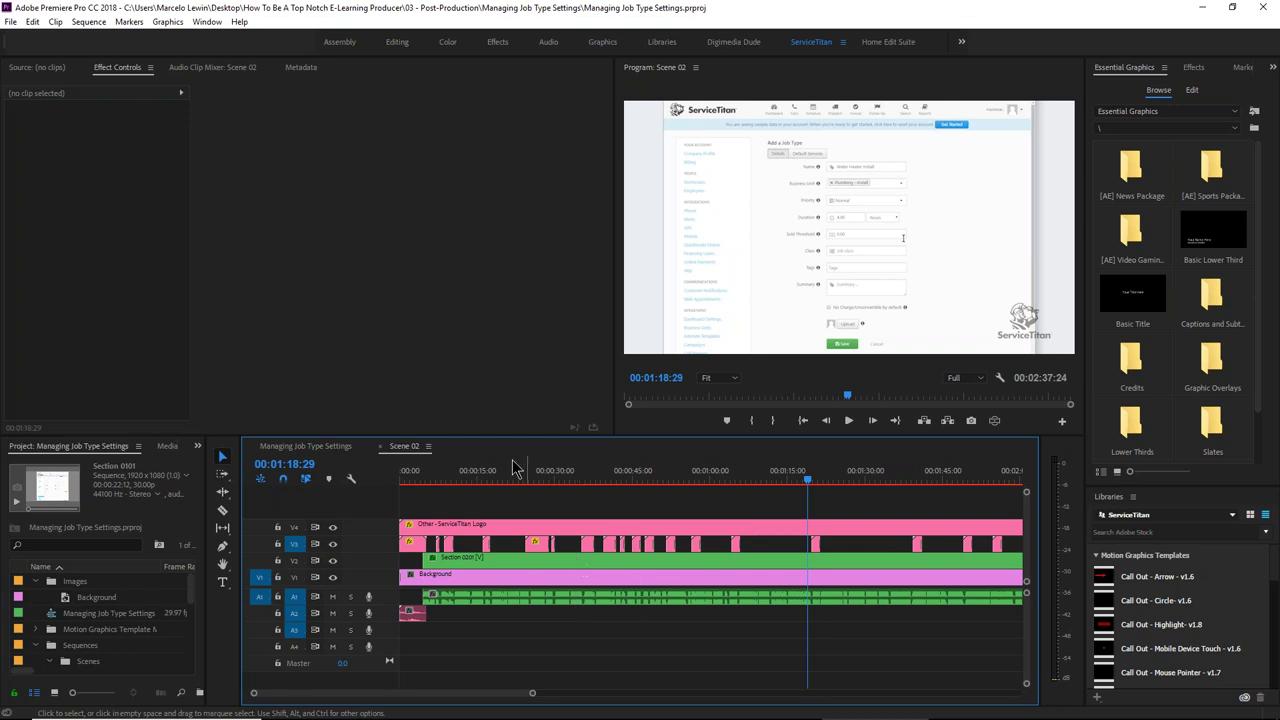
click(523, 561)
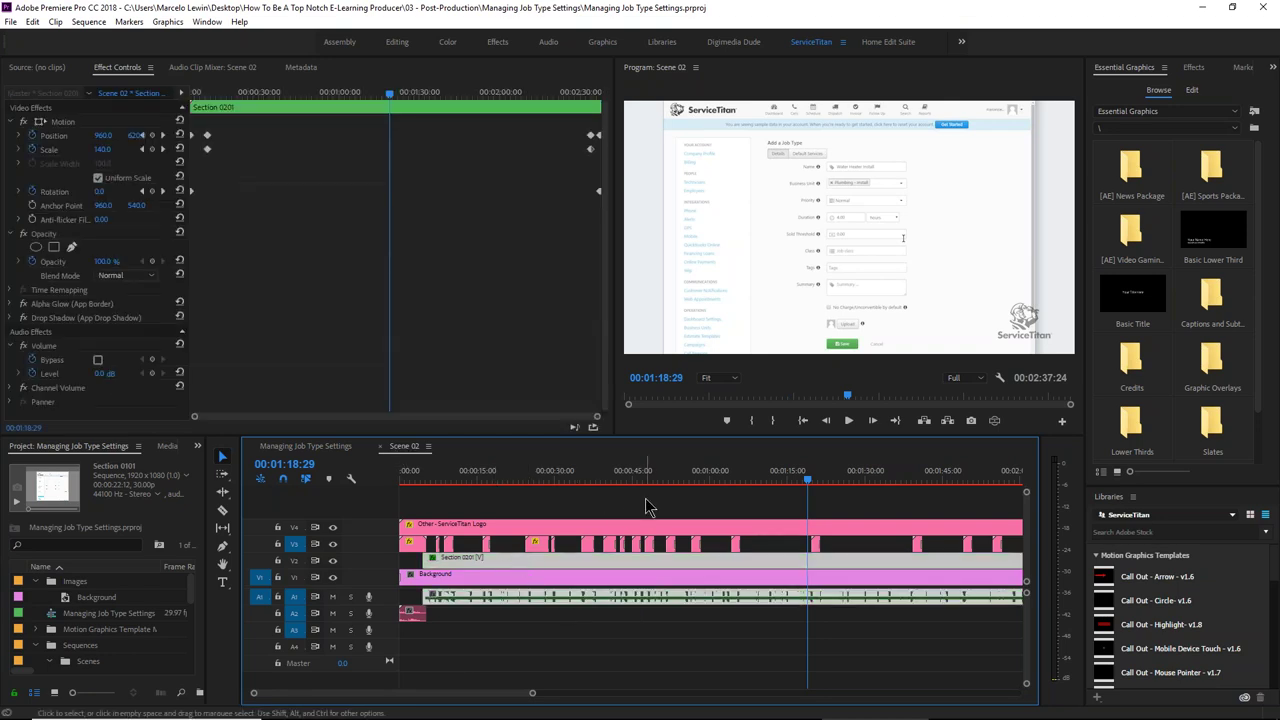
click(725, 510)
click(660, 478)
drag(668, 478, 831, 478)
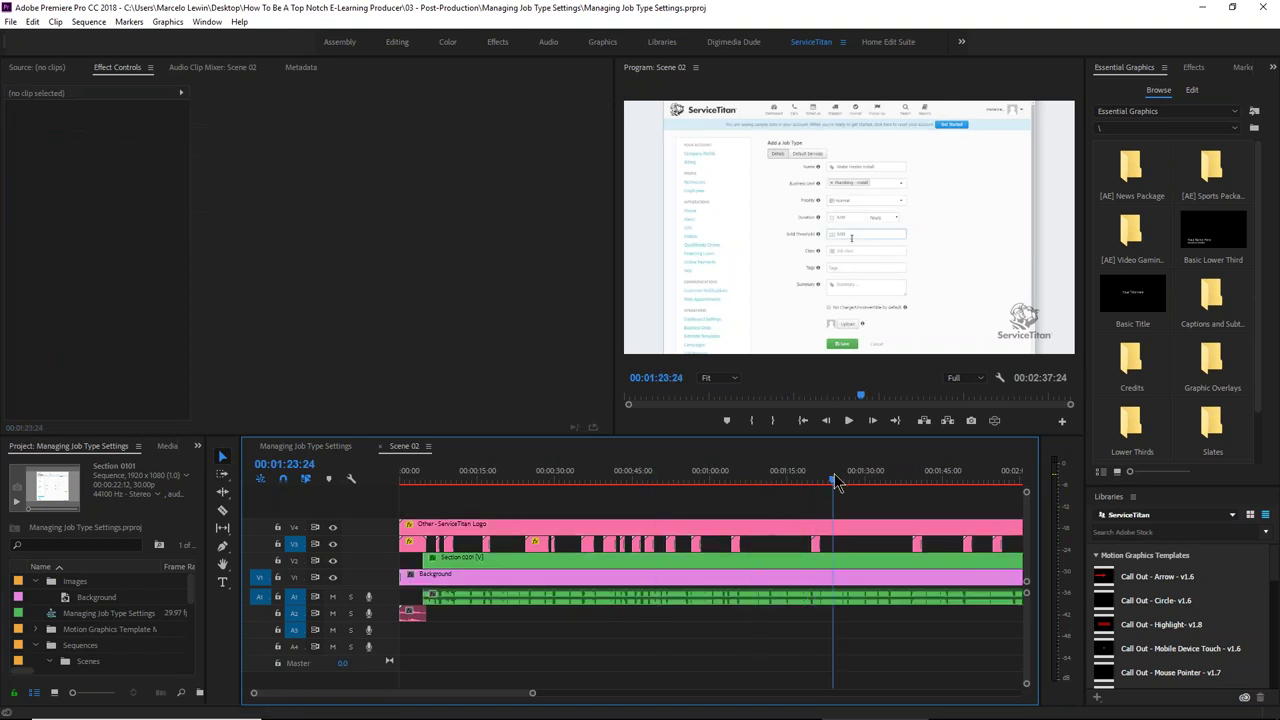
Open the nested Section 0201 sequence from Scene 02 to inspect its clips, then return to the Scene 02 sequence
click(816, 562)
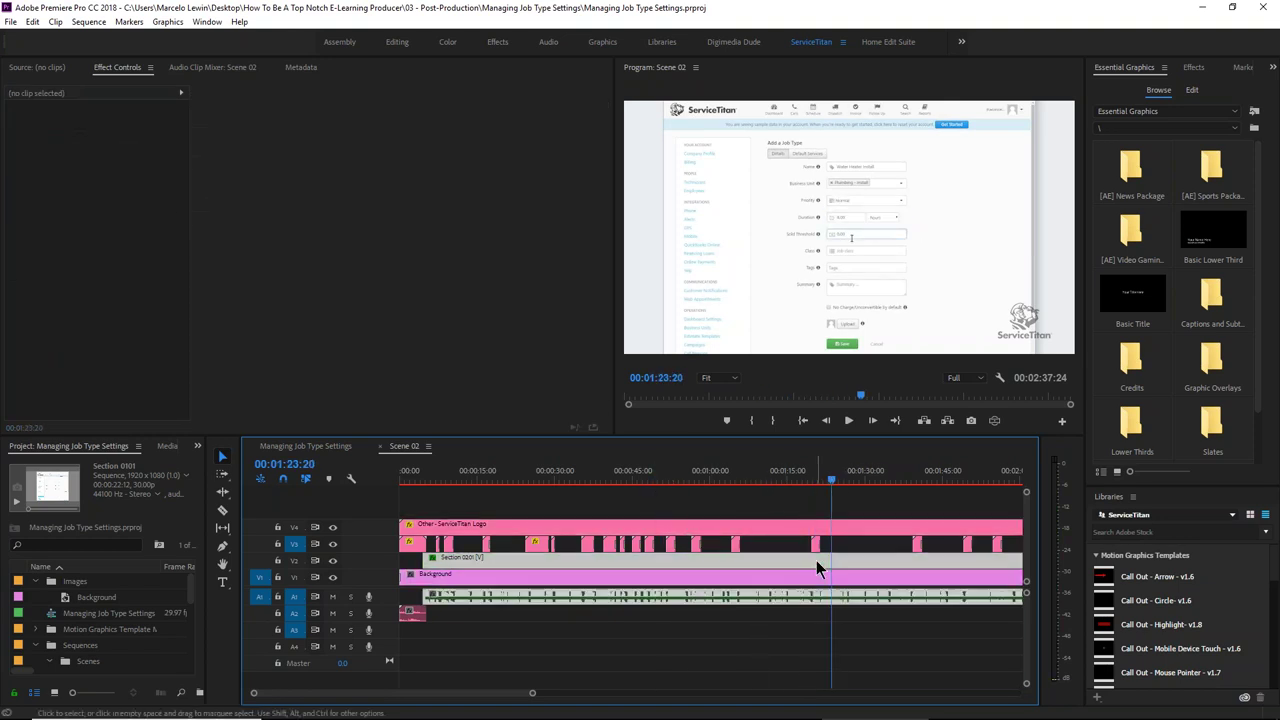
double_click(816, 560)
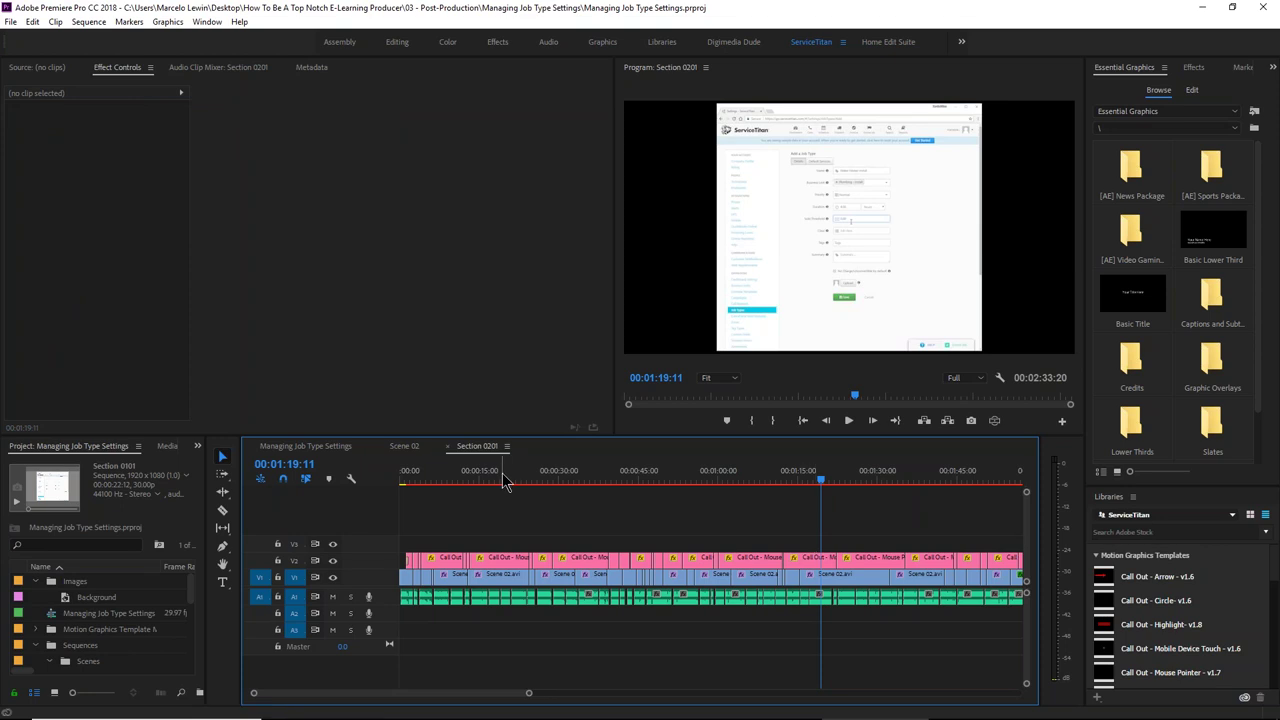
click(400, 450)
click(400, 450)
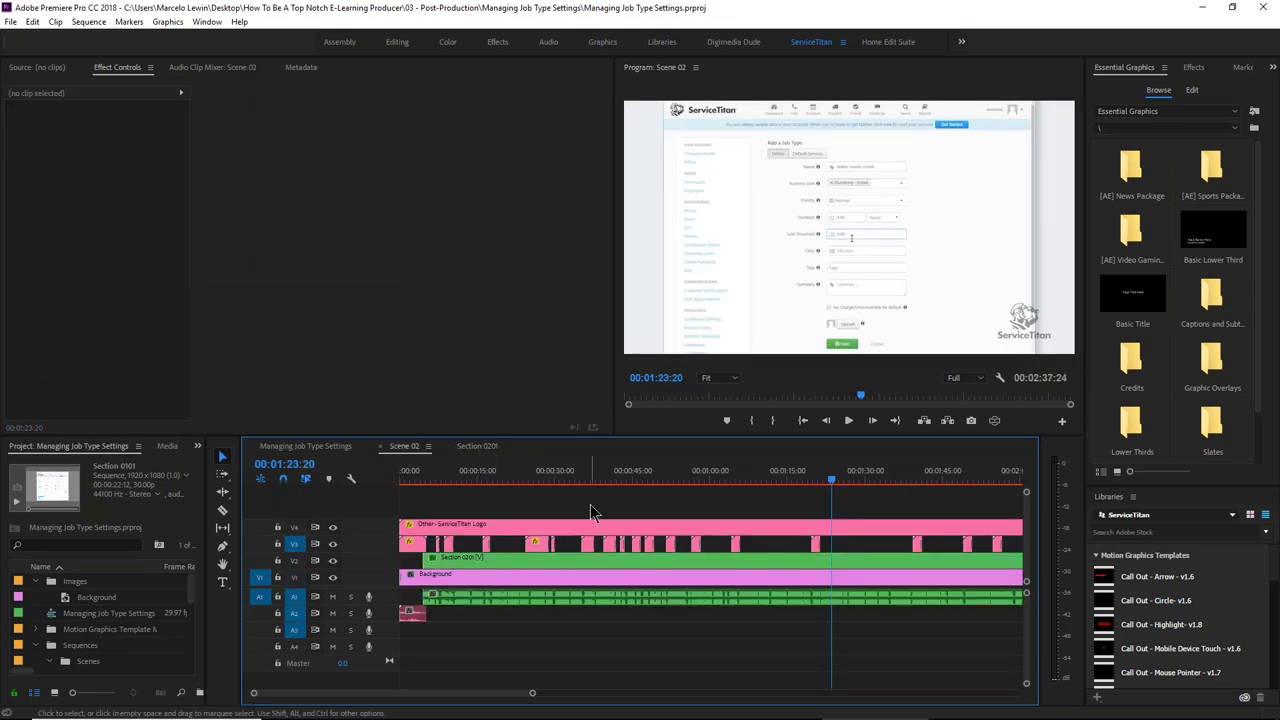
Enlarge the ServiceTitan library to view all its motion graphics templates, then restore the panel layout
click(1160, 583)
key(grave)
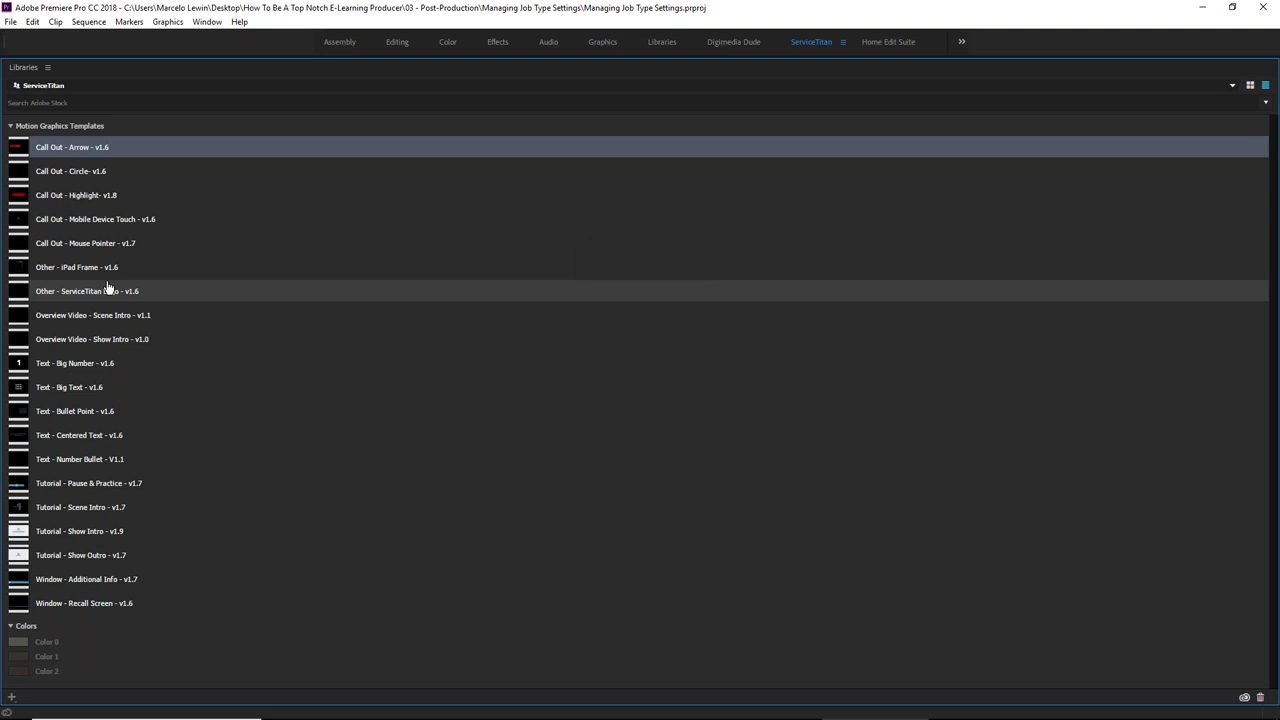
key(grave)
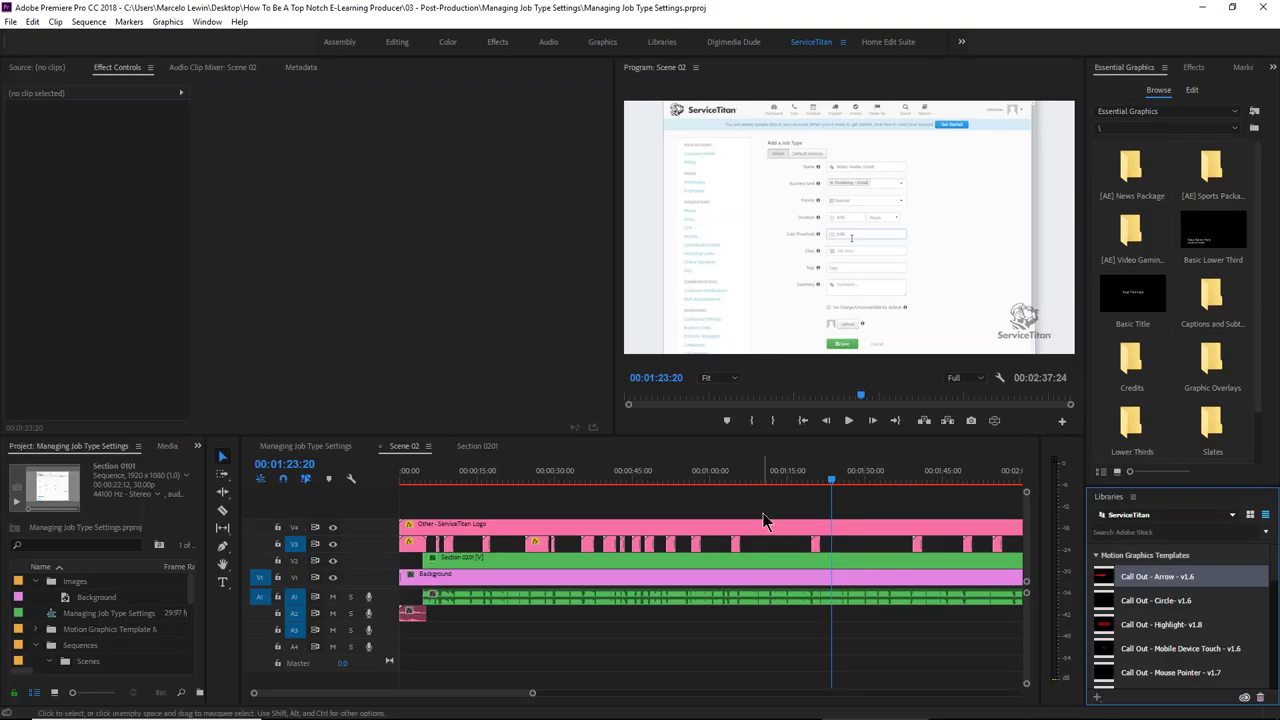
Set the Scene 02 intro title's section number to 3 and its name to "Adding More Job Types", then play it briefly
click(428, 472)
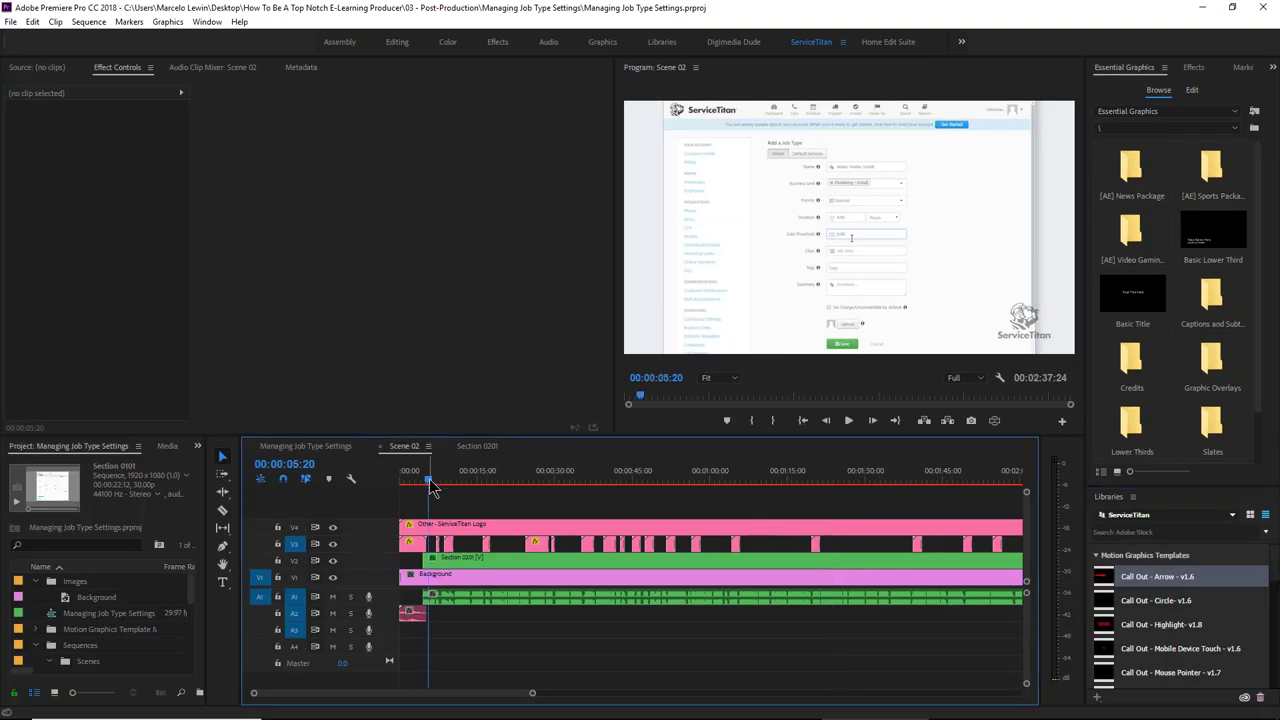
drag(428, 472, 410, 500)
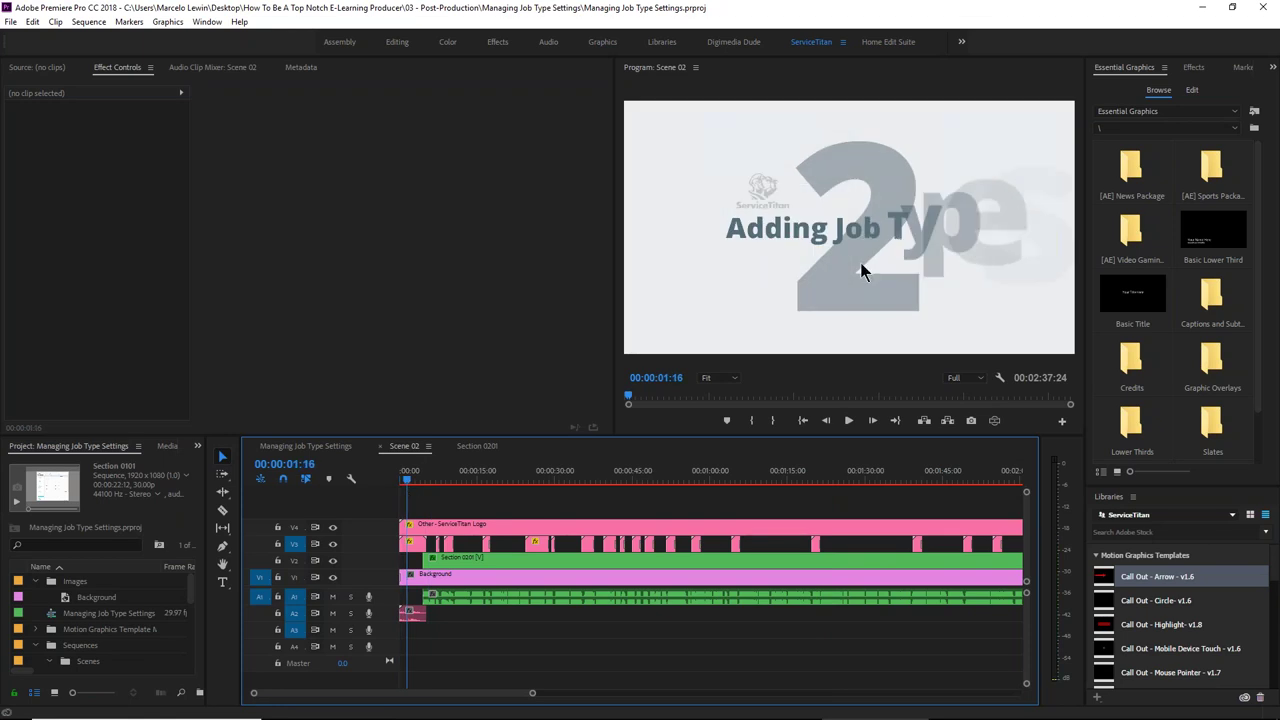
click(412, 543)
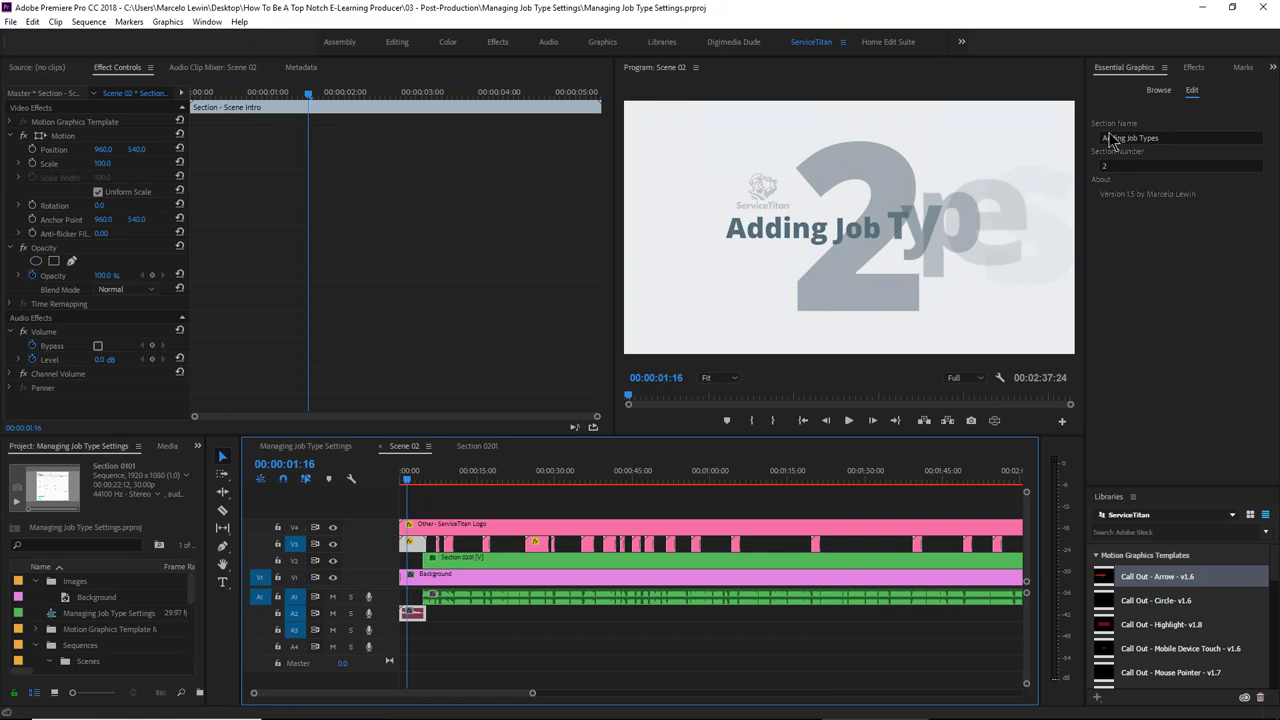
click(1108, 166)
text(3)
click(1178, 138)
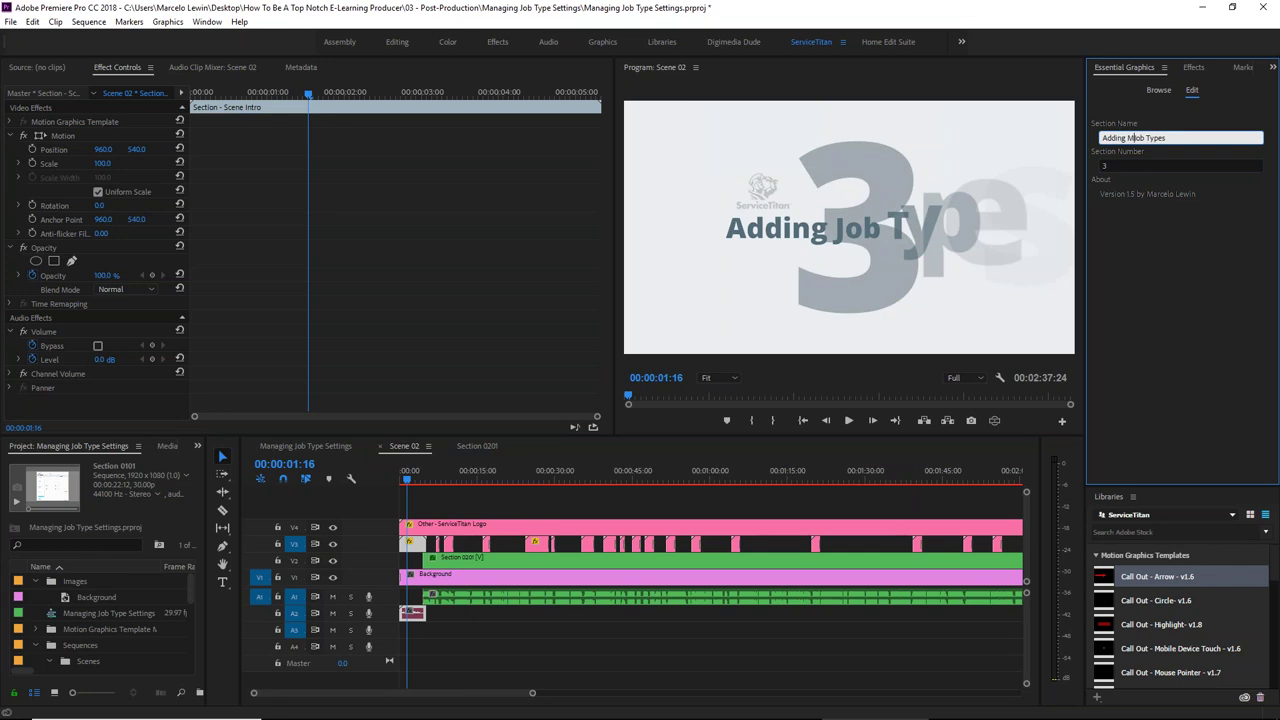
text(ore Jo)
key(Return)
key(space)
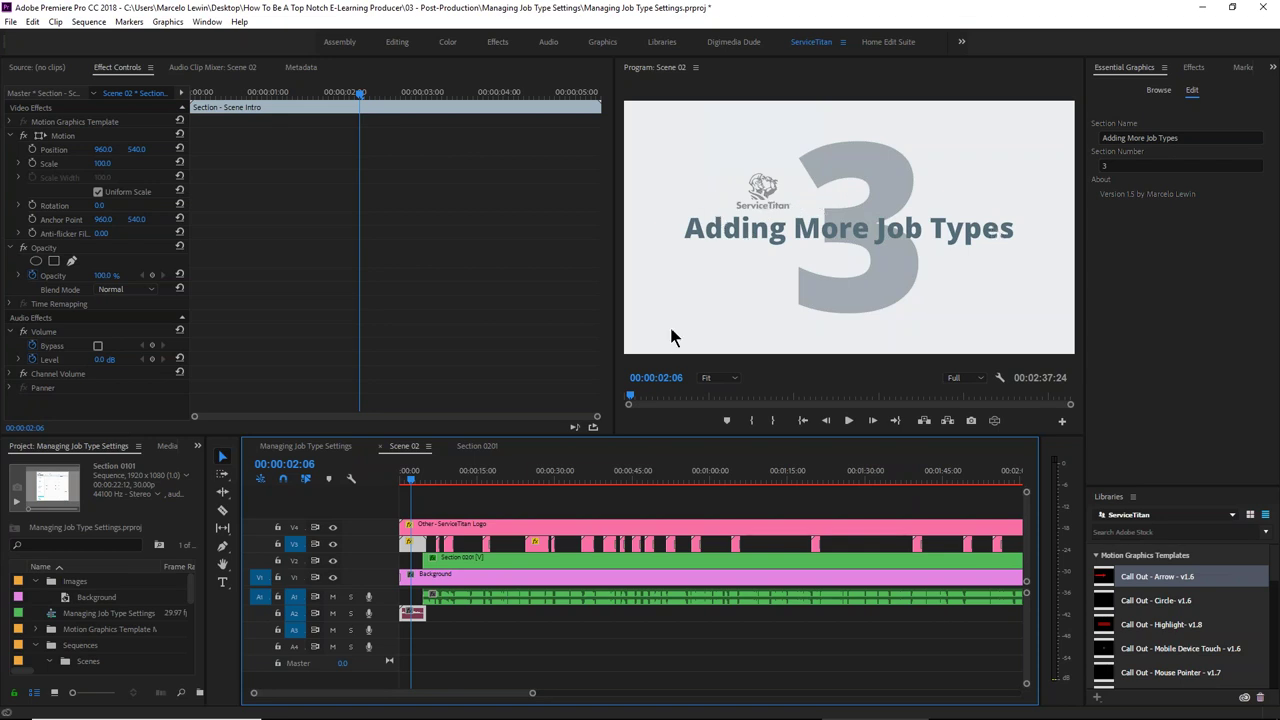
Set the starting position of the ServiceTitan Logo graphic in Scene 02 to 491
click(492, 507)
click(501, 524)
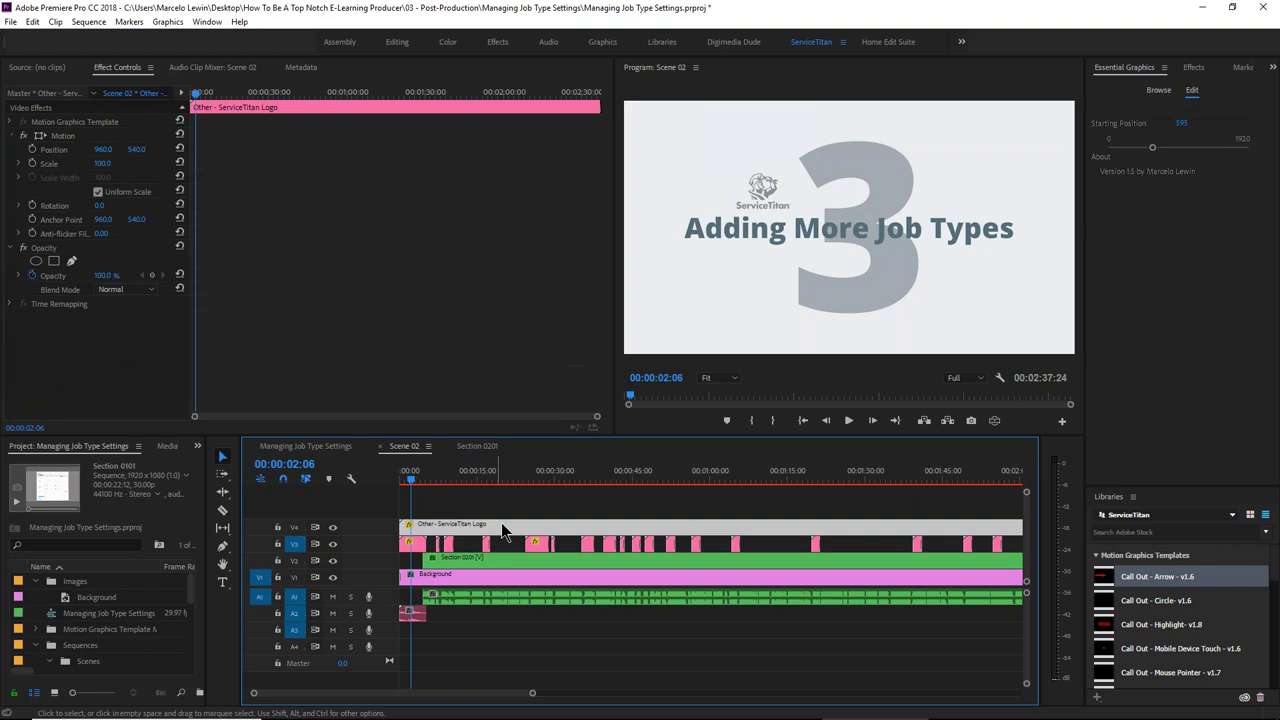
click(1179, 117)
drag(1184, 122, 1105, 133)
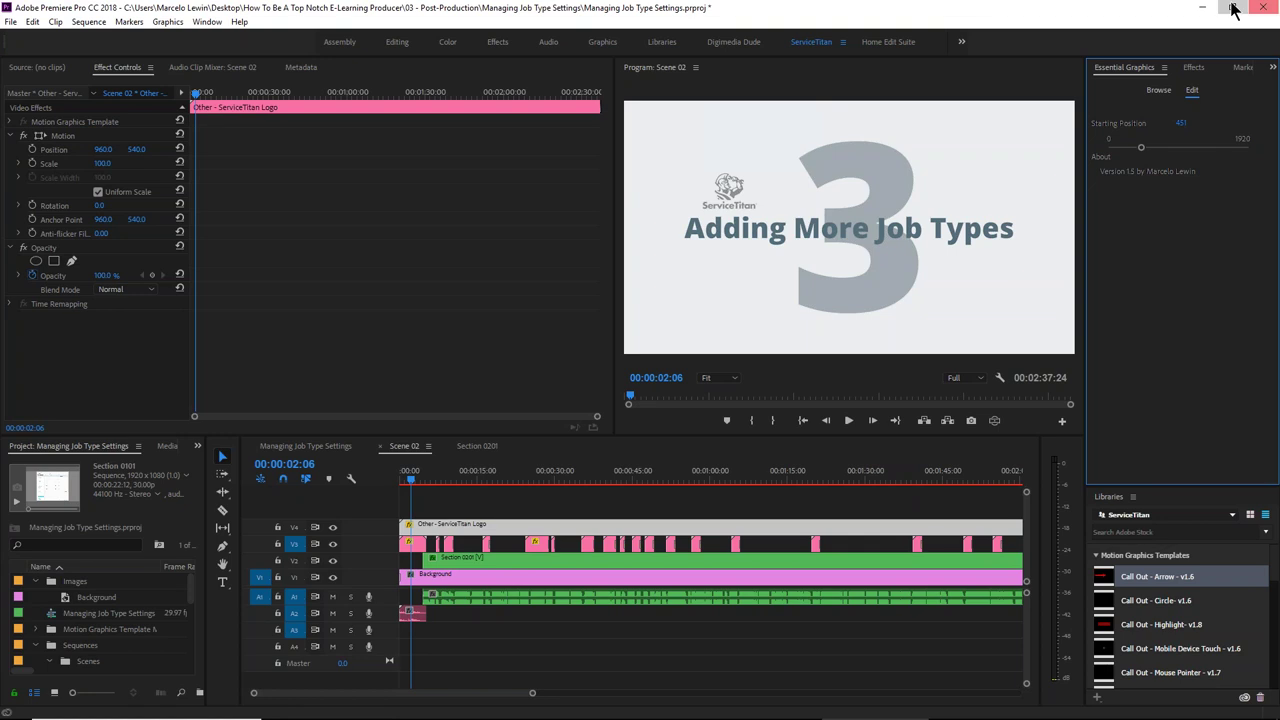
Close the Premiere Pro project and the Managing Job Type Settings folder window, returning to the PowerPoint presentation
click(1233, 10)
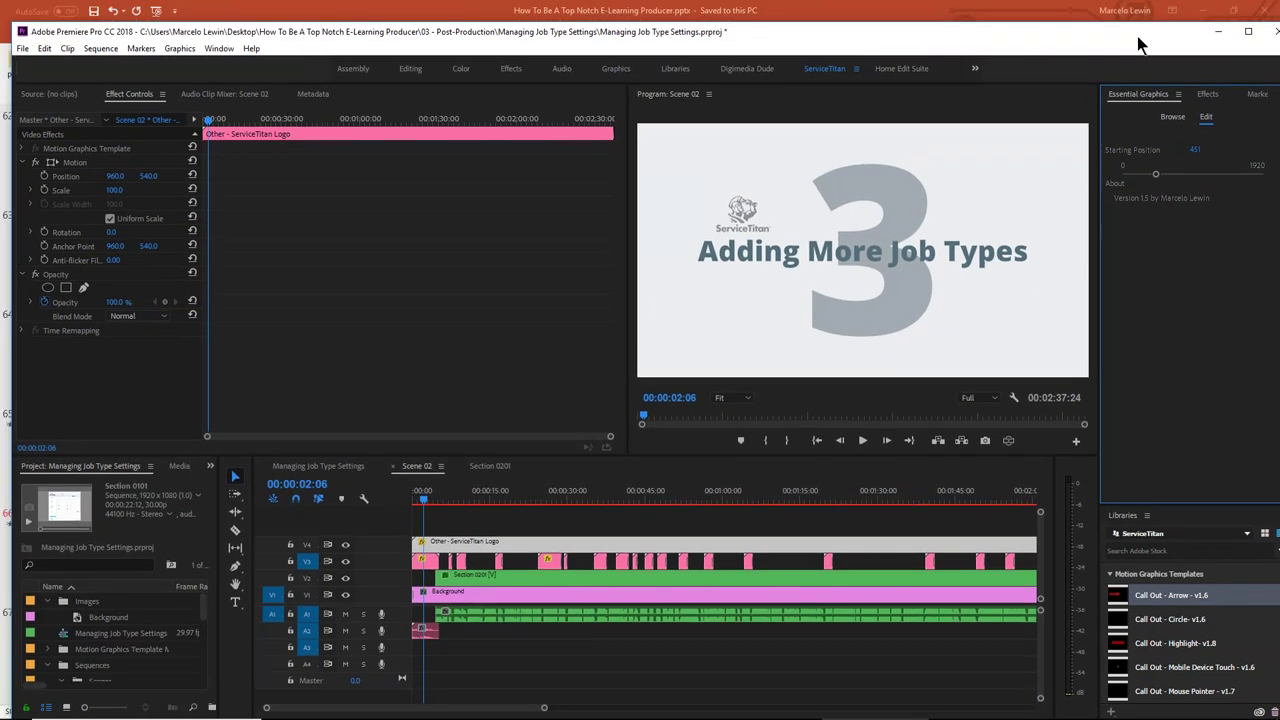
key(alt+F4)
click(638, 388)
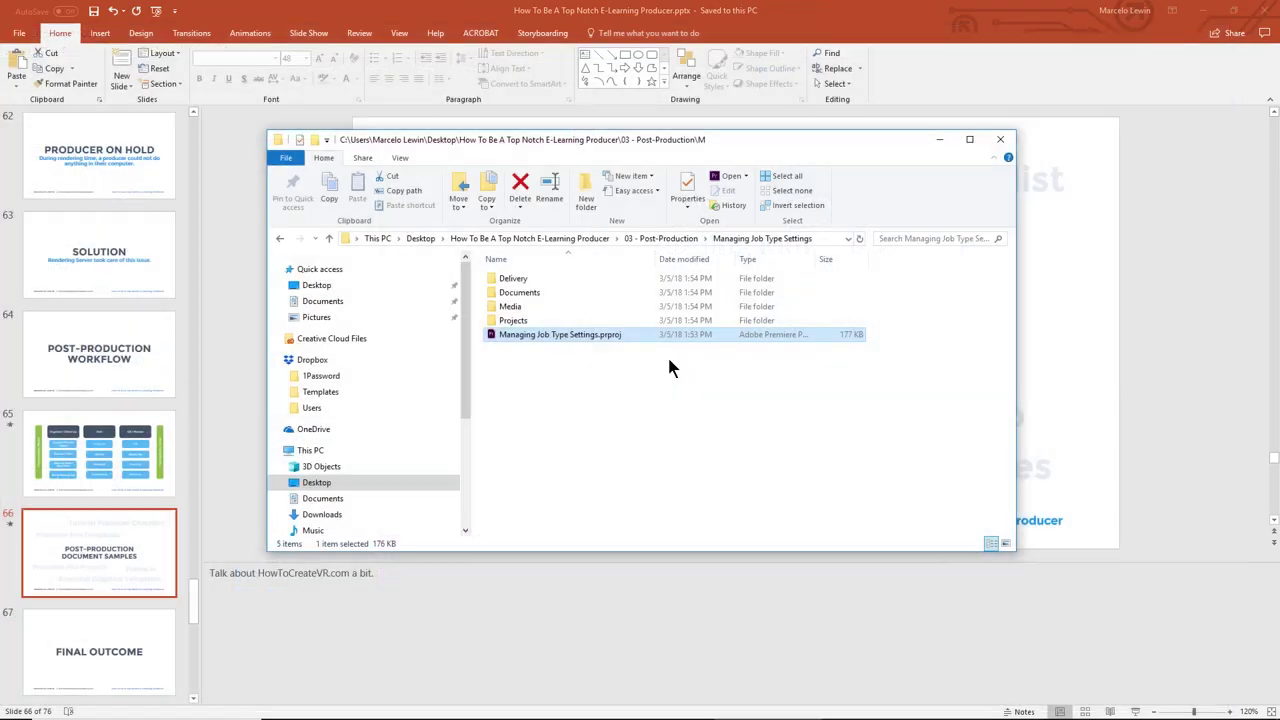
key(alt+F4)
Start the slide show from slide 67, Final Outcome, and advance to the following slide
click(104, 640)
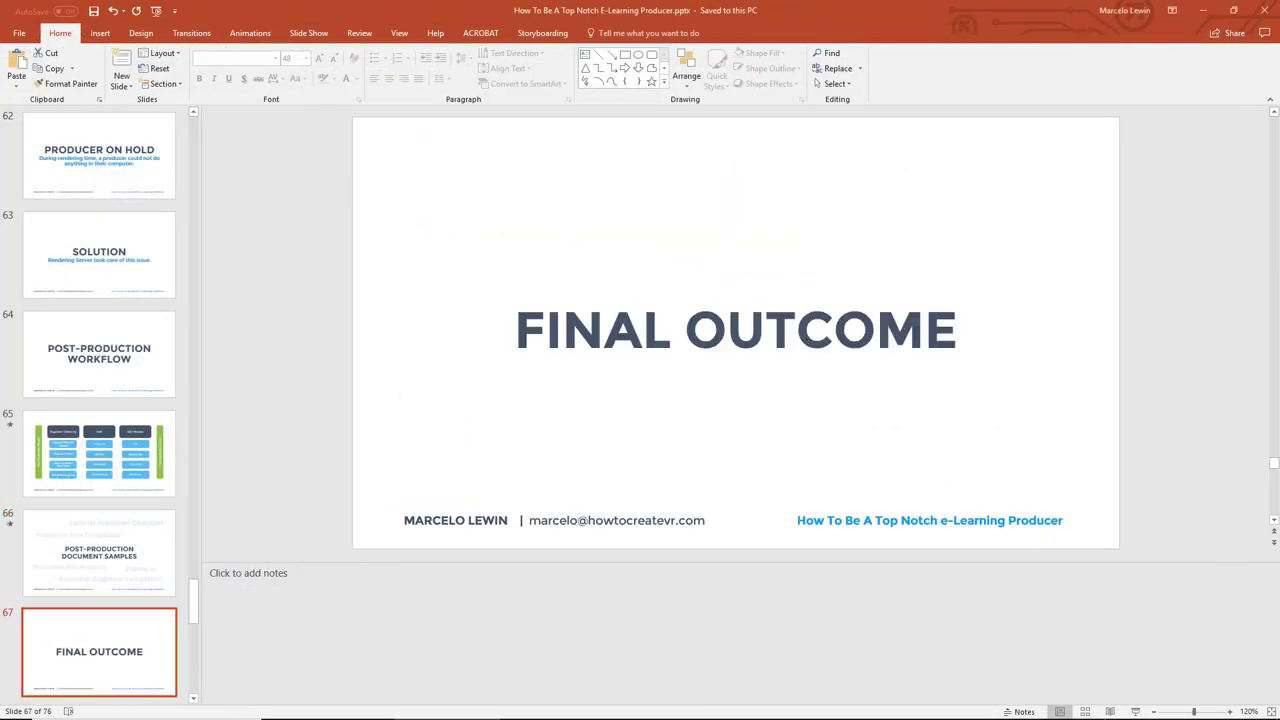
click(1135, 711)
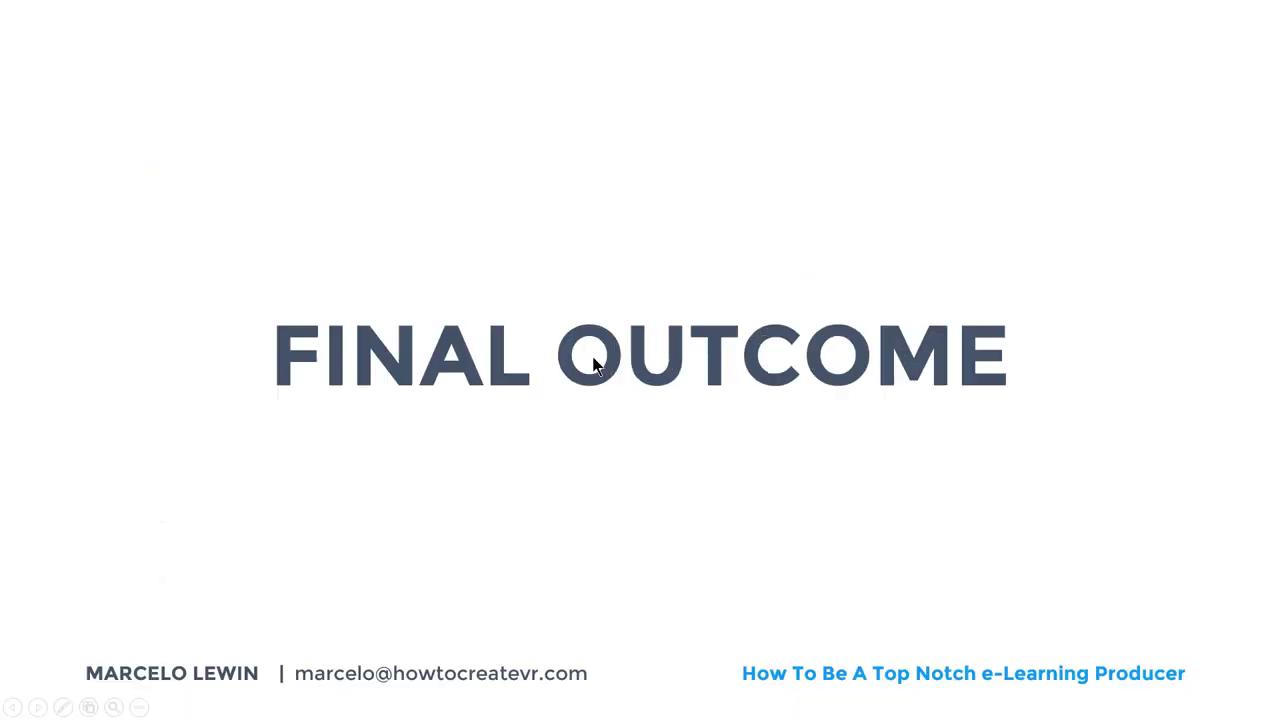
click(593, 365)
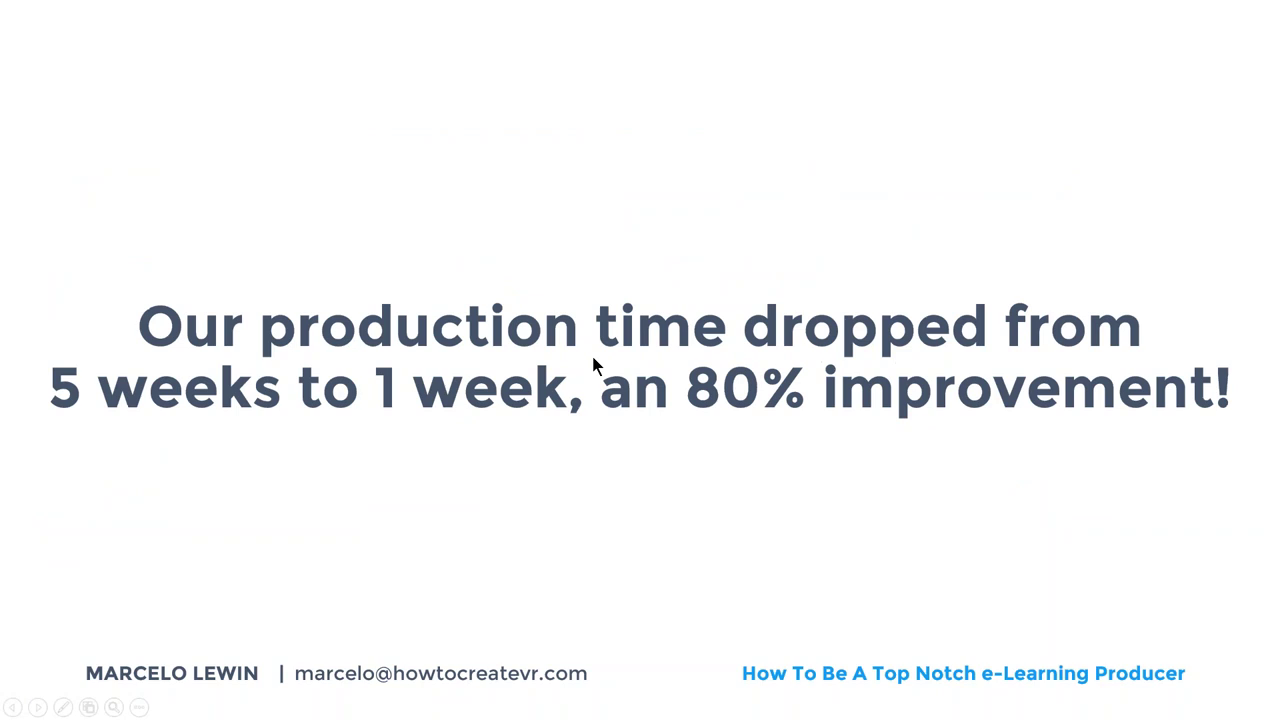